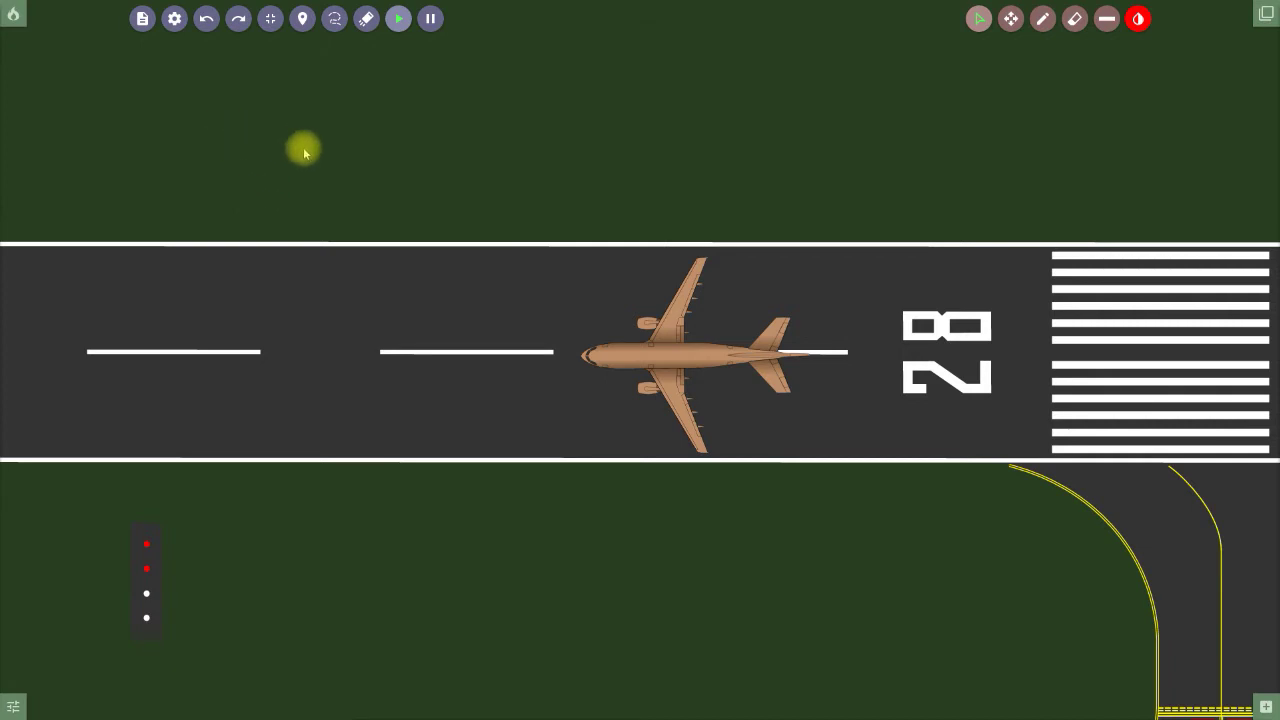
# - Place a Label asset on the runway ahead of the aircraft's nose and scale it down to a little over half size
pyautogui.click(1265, 706)
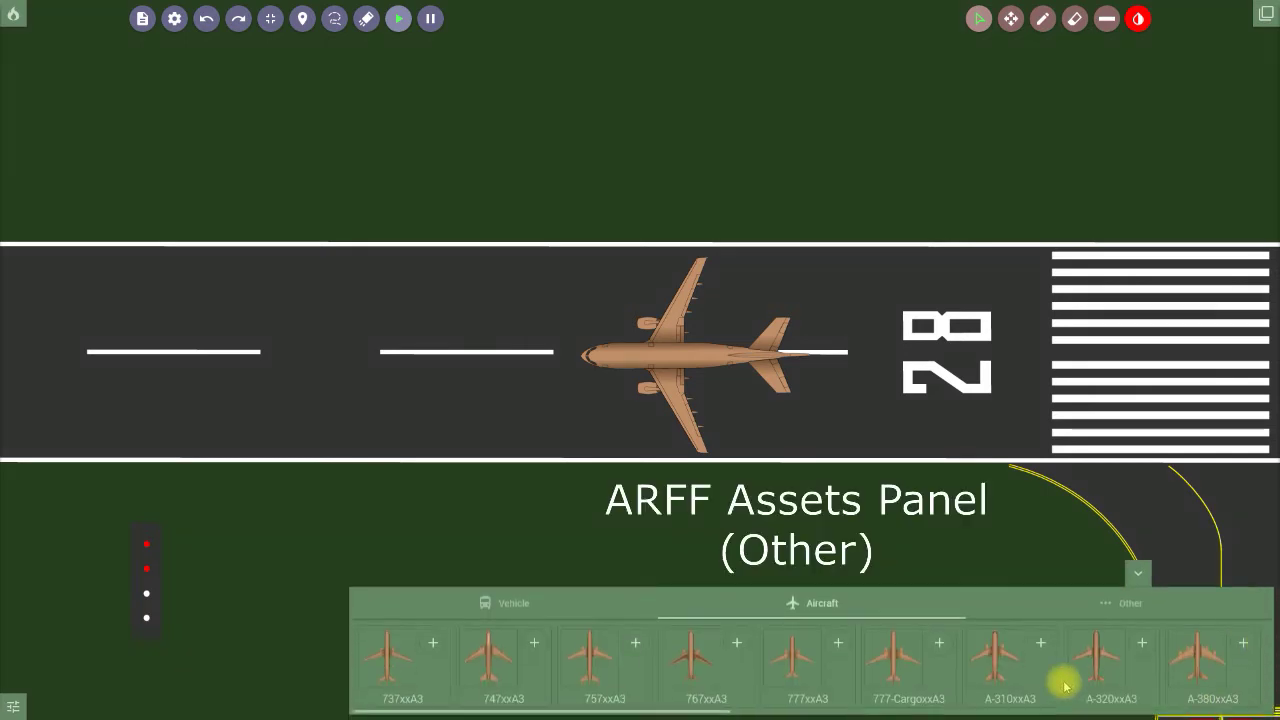
pyautogui.click(1126, 604)
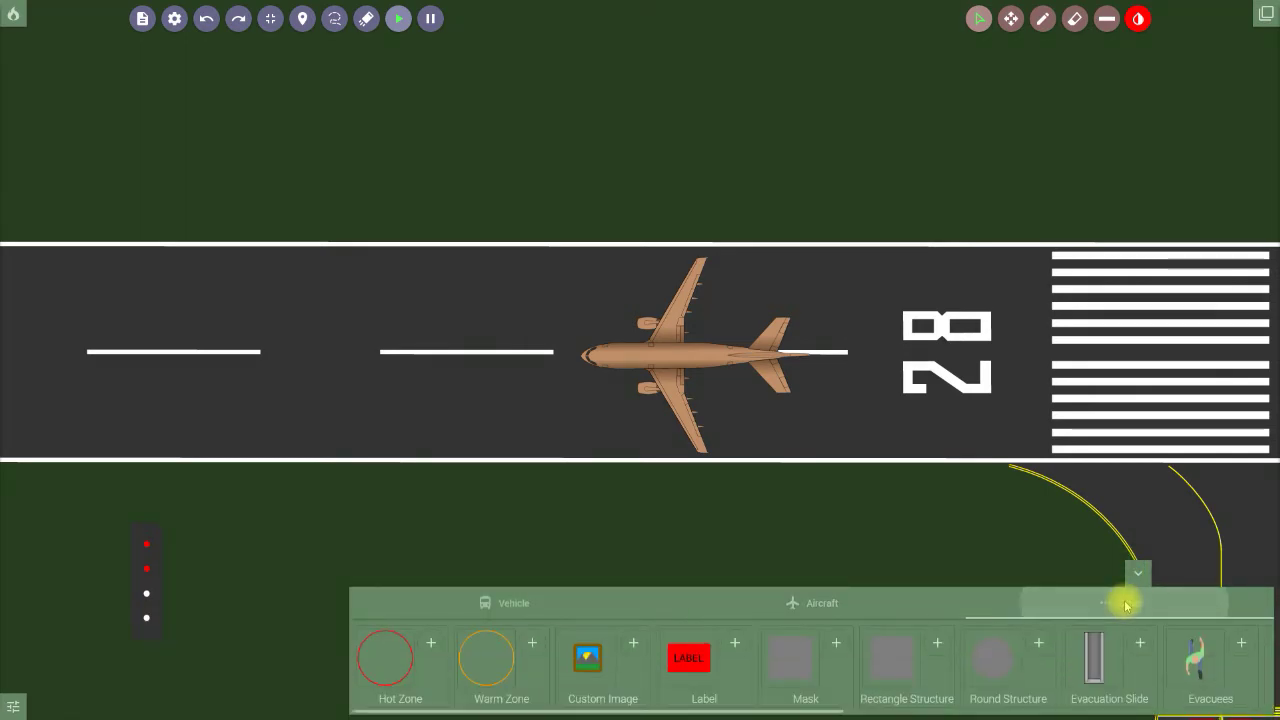
pyautogui.click(735, 643)
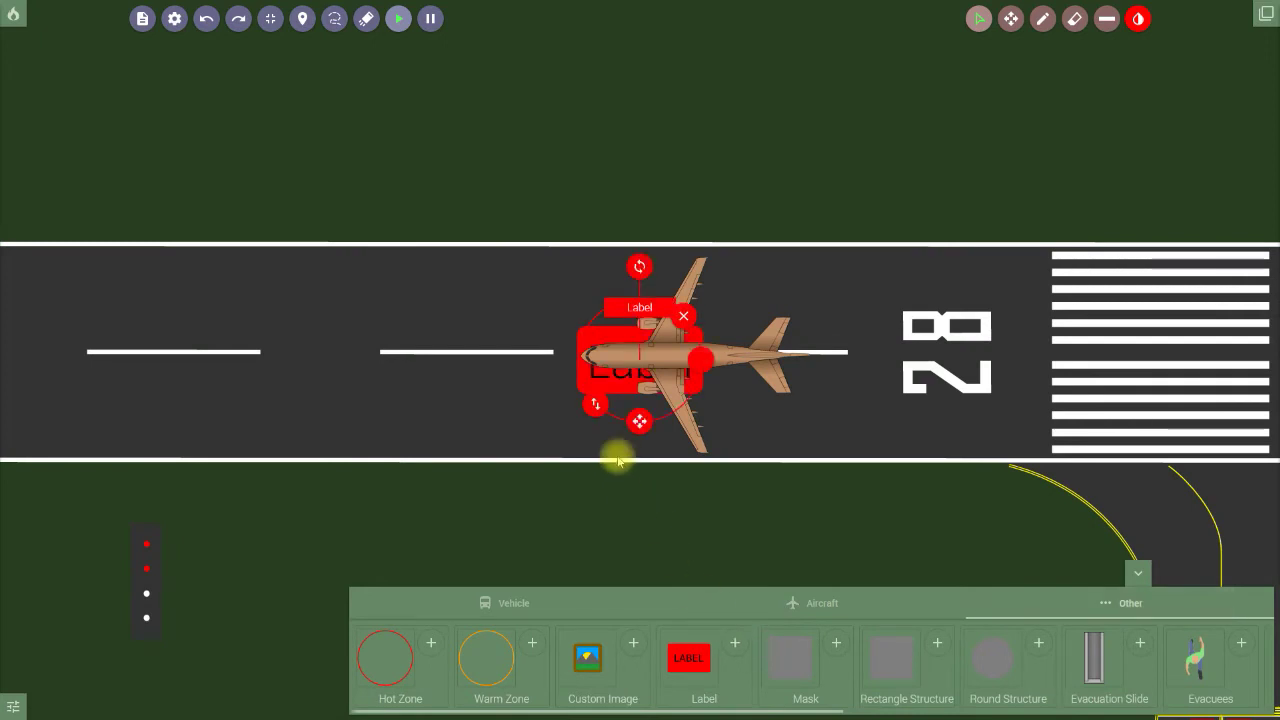
pyautogui.moveTo(637, 421); pyautogui.dragTo(354, 367)
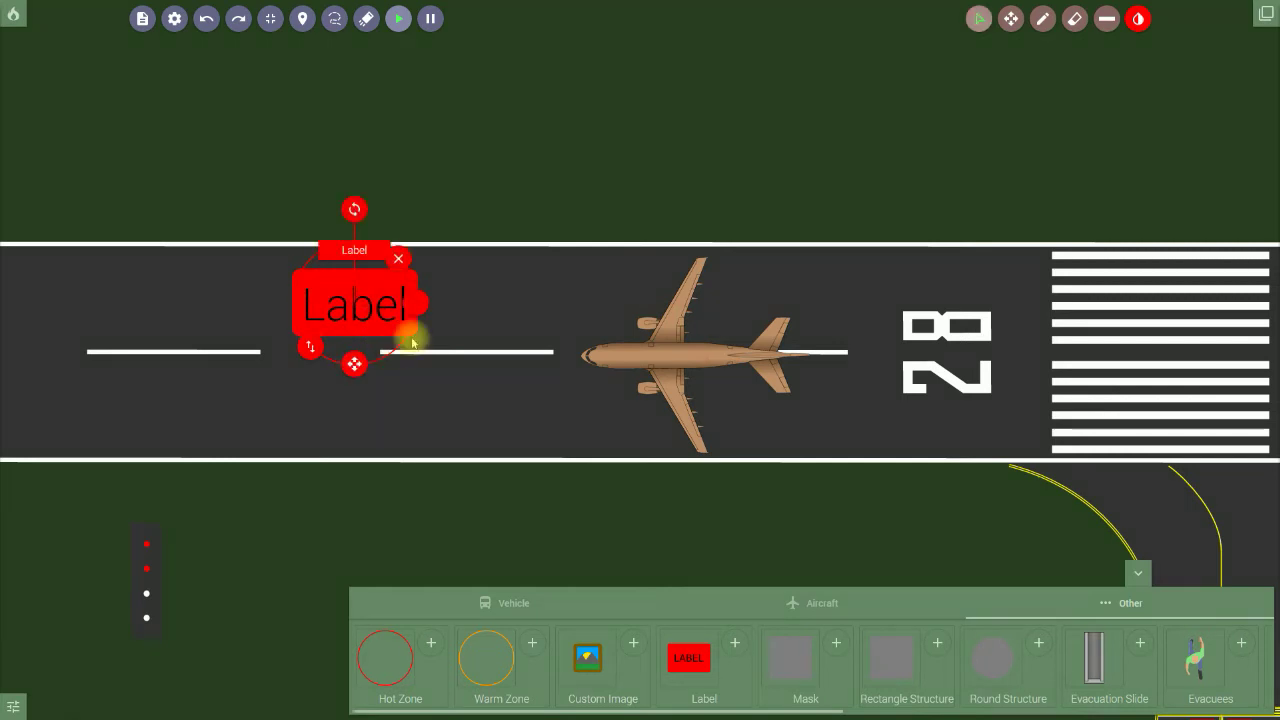
pyautogui.moveTo(311, 352); pyautogui.dragTo(306, 393)
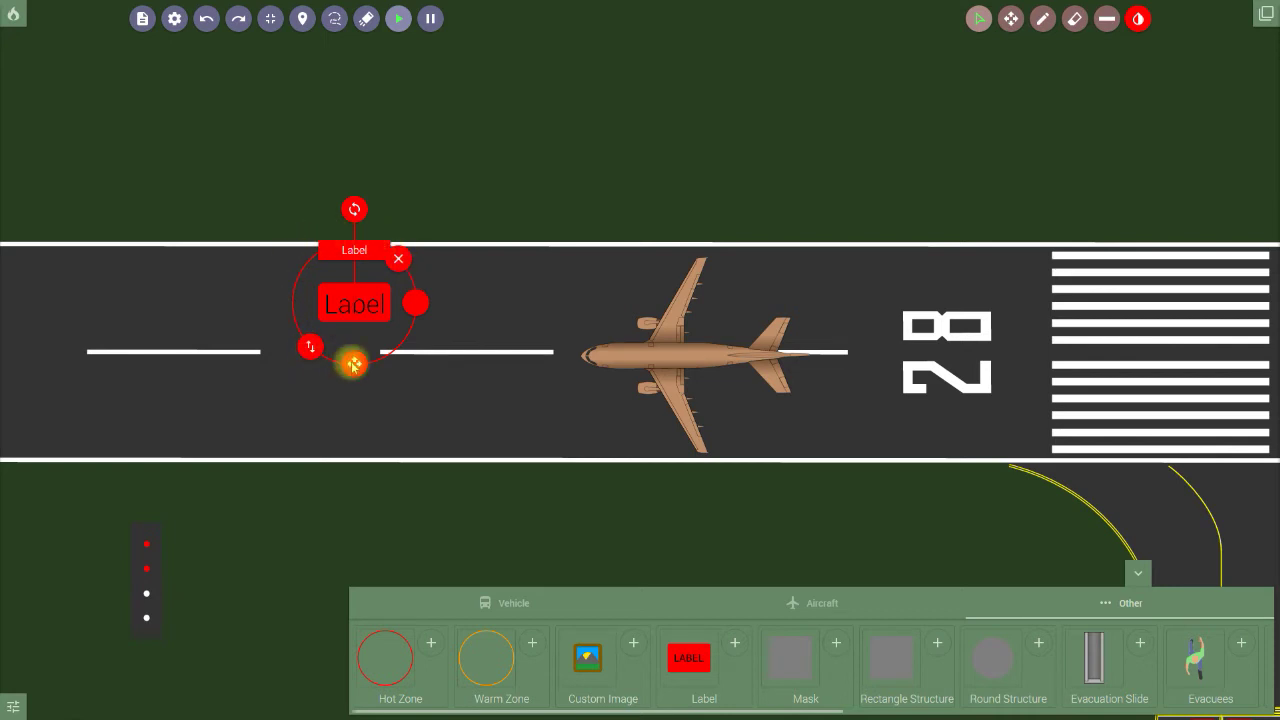
pyautogui.moveTo(355, 208); pyautogui.dragTo(354, 178)
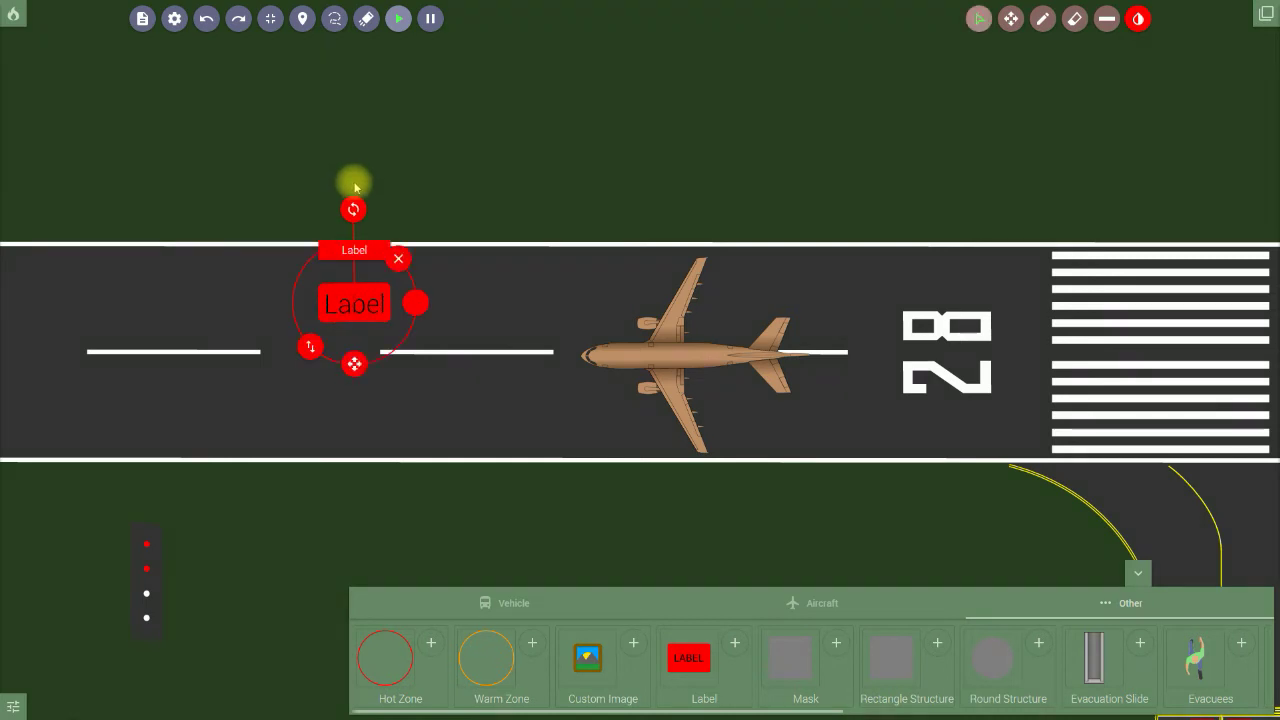
# - Recolour the label blue and shift it slightly farther ahead of the aircraft
pyautogui.click(418, 306)
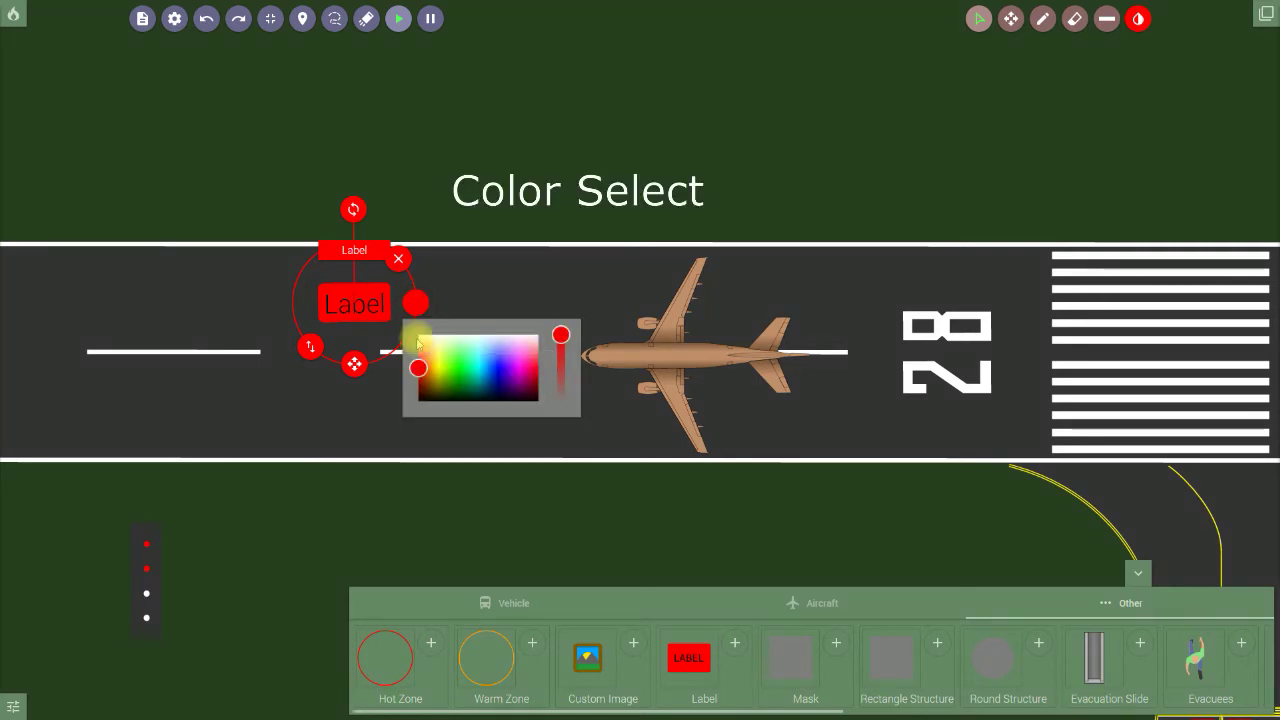
pyautogui.moveTo(419, 370); pyautogui.dragTo(487, 377)
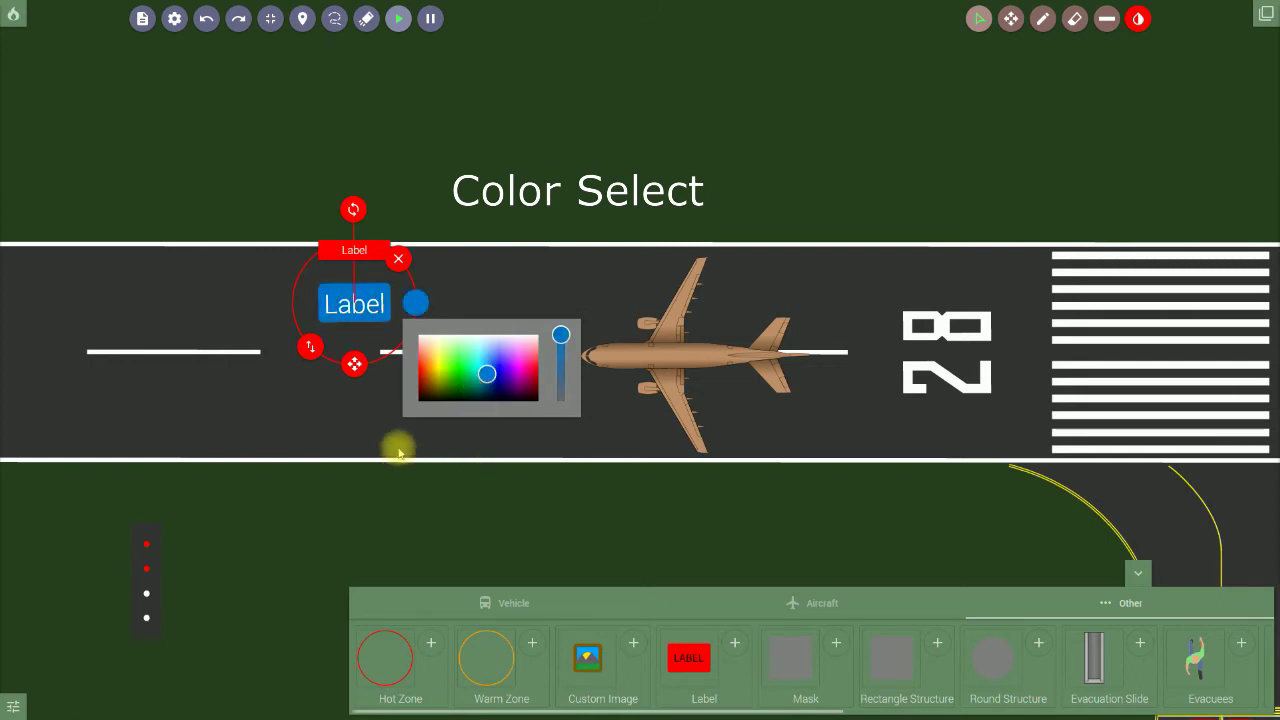
pyautogui.moveTo(362, 370); pyautogui.dragTo(283, 348)
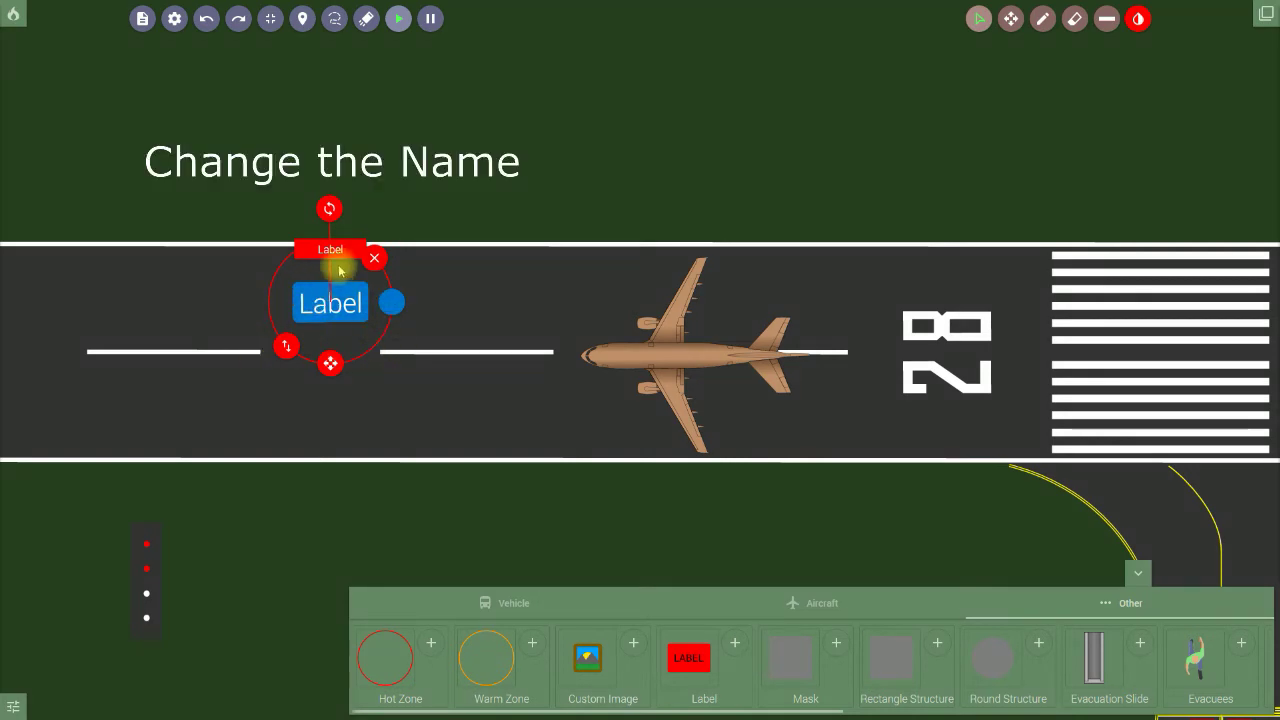
# - Rename the label to "Medical Group" and scale it down slightly
pyautogui.moveTo(341, 249); pyautogui.dragTo(308, 251)
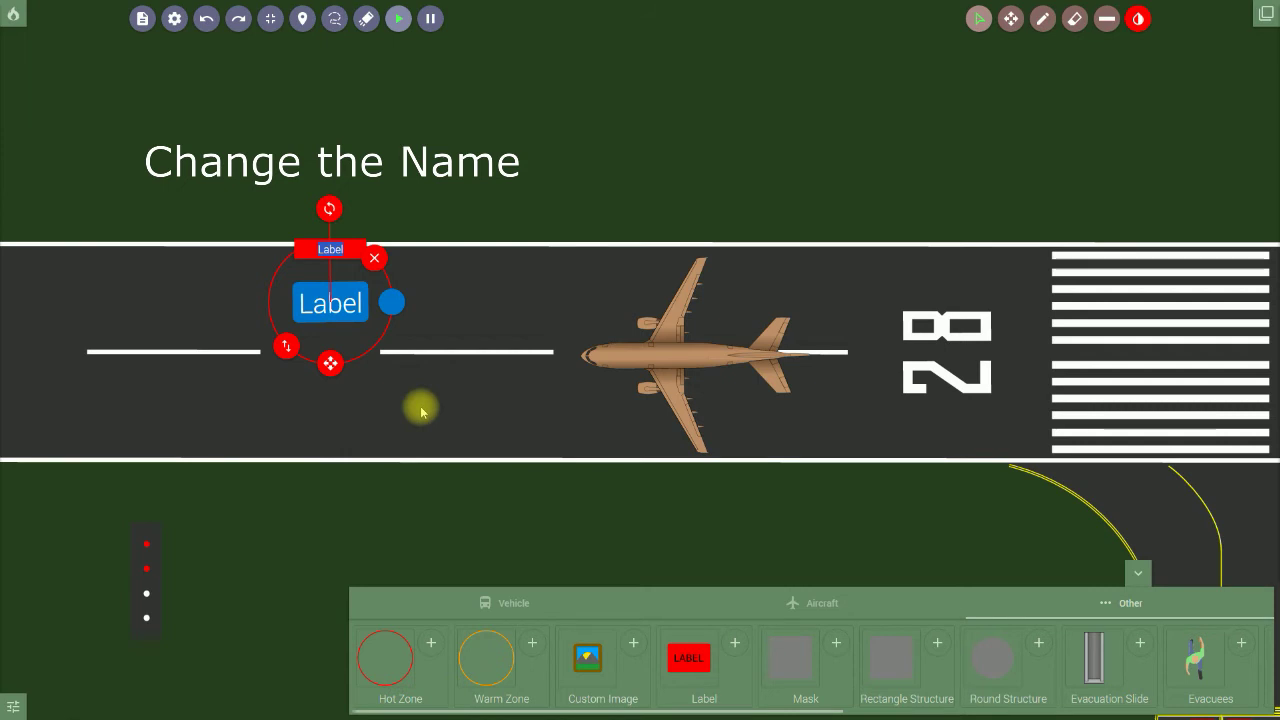
pyautogui.write('Me')
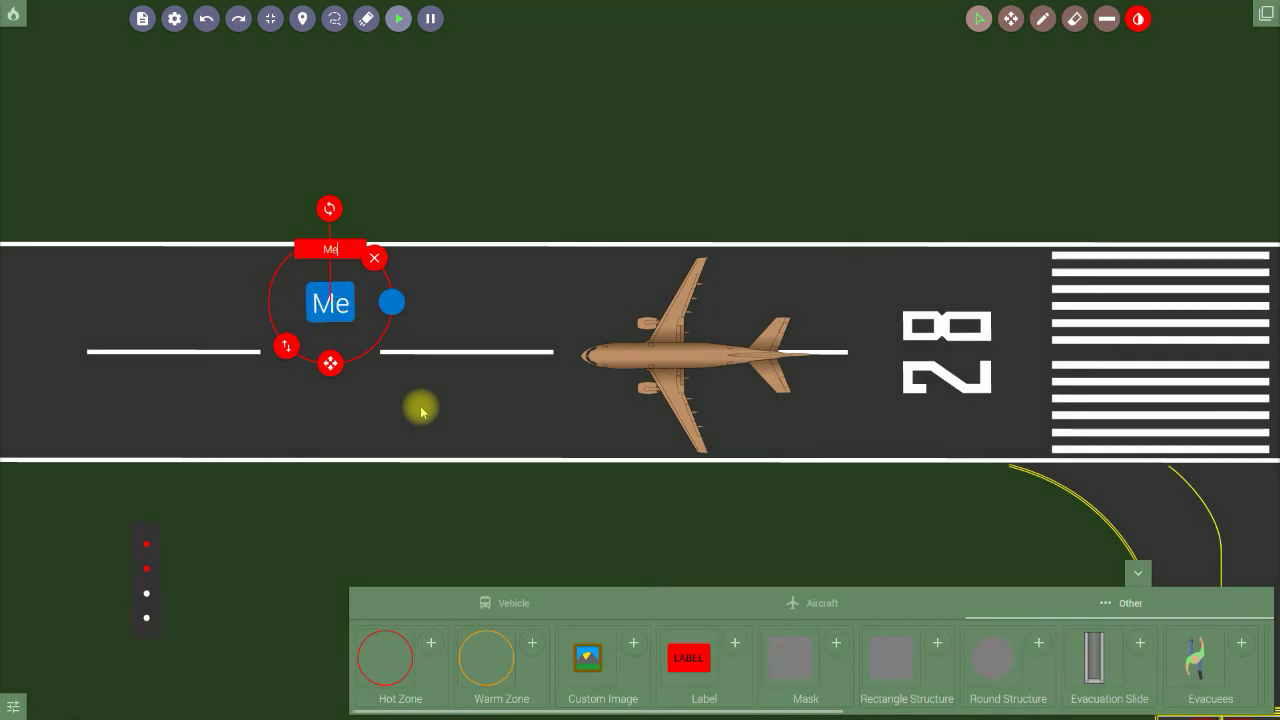
pyautogui.write('dical')
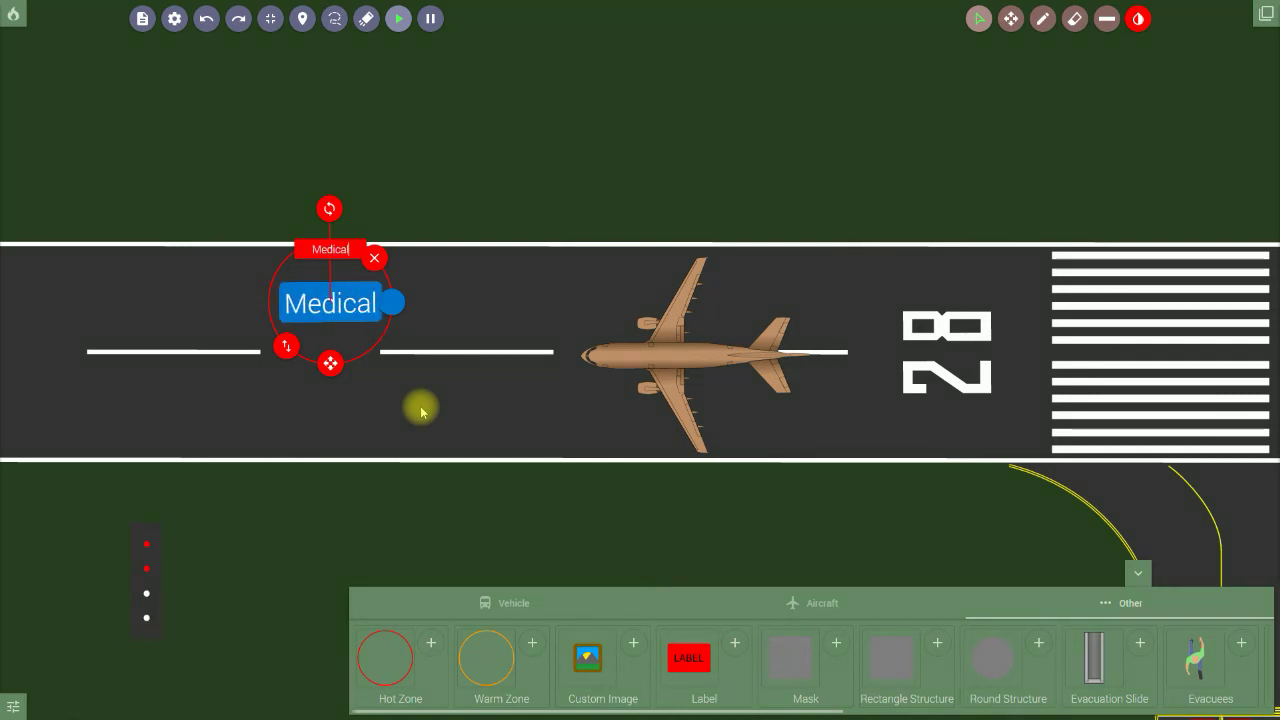
pyautogui.write(' Gr')
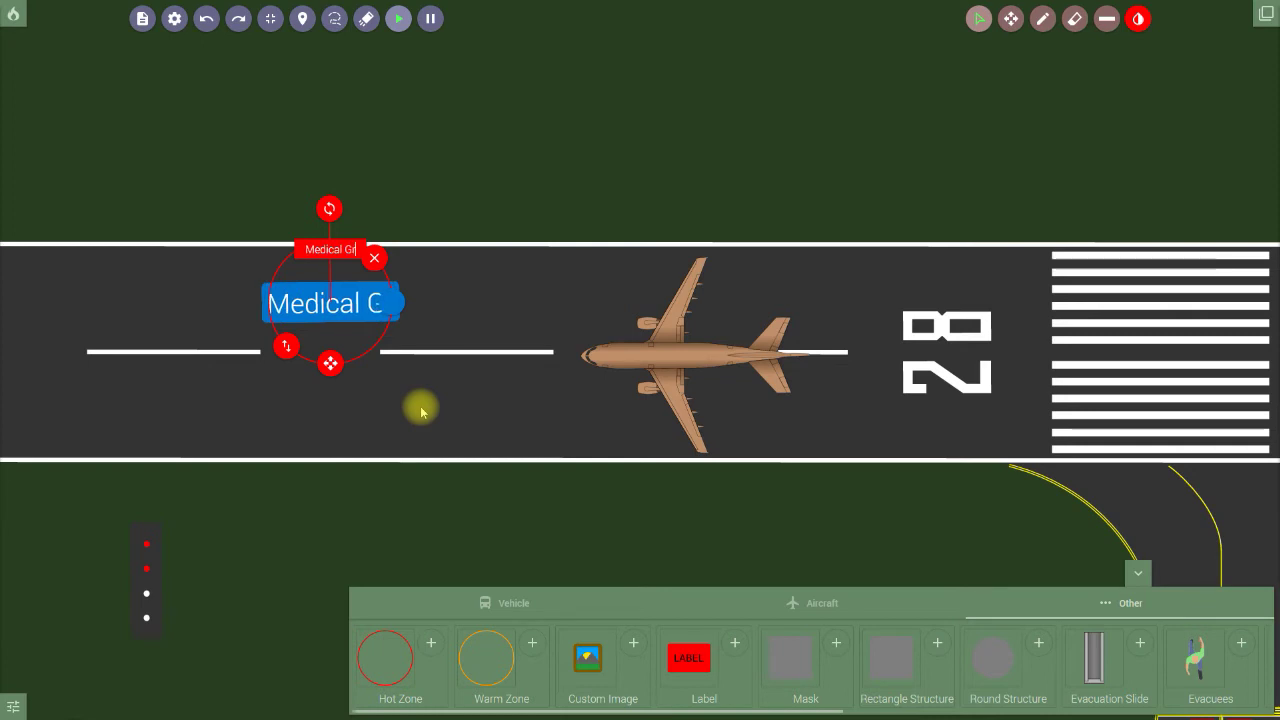
pyautogui.write('oup')
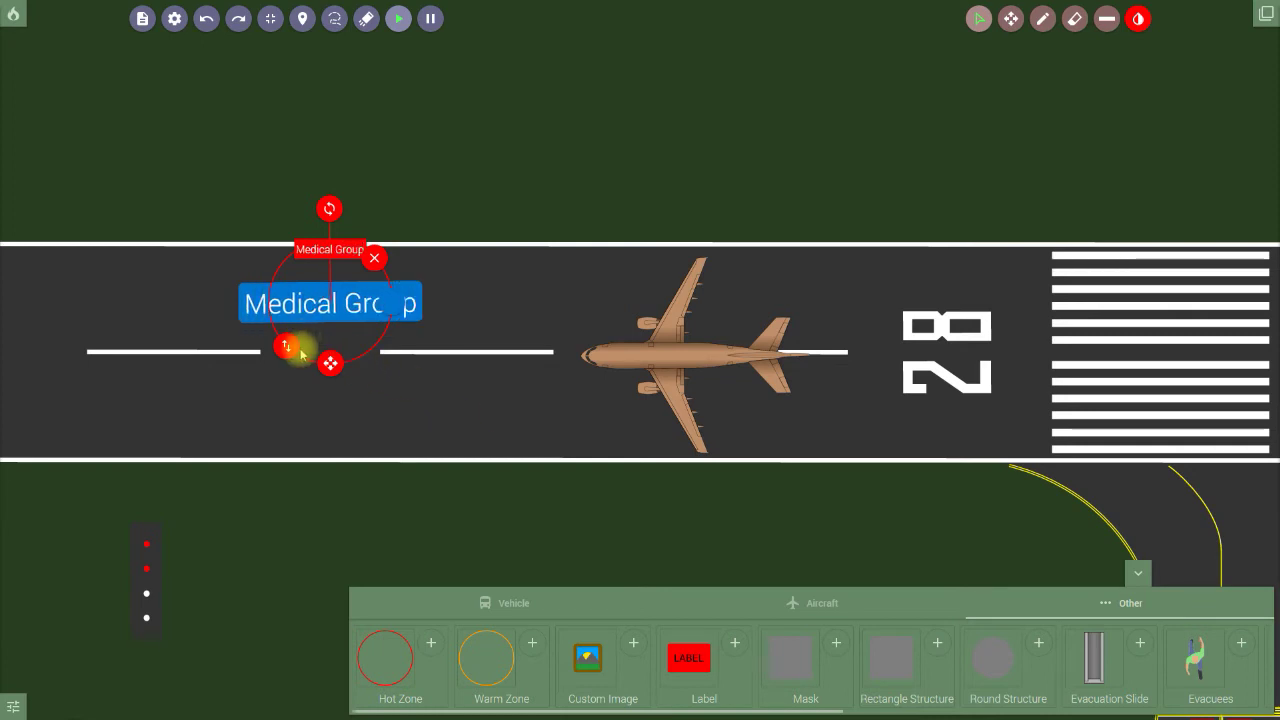
pyautogui.moveTo(284, 347); pyautogui.dragTo(281, 357)
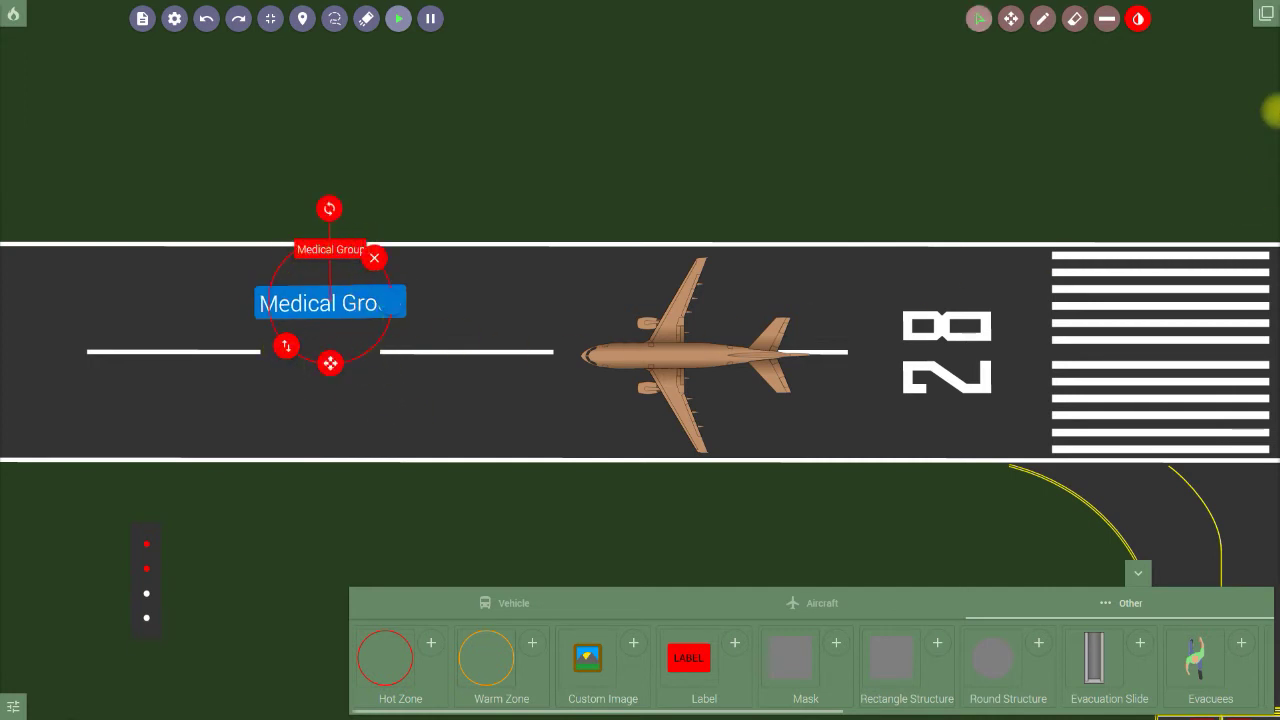
# - Show the Object Control list and adjust the Medical Group label's rotation so it sits nearly level, leaving it deselected
pyautogui.click(1262, 16)
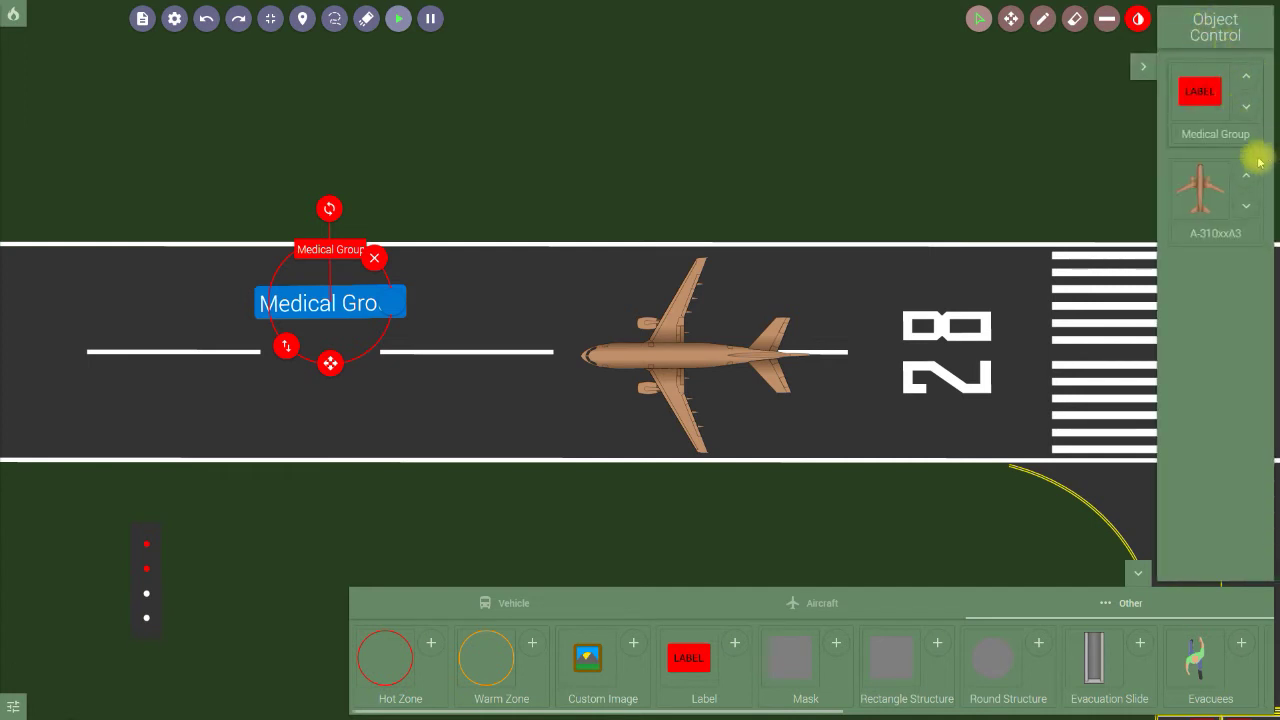
pyautogui.moveTo(1250, 133); pyautogui.dragTo(1154, 134)
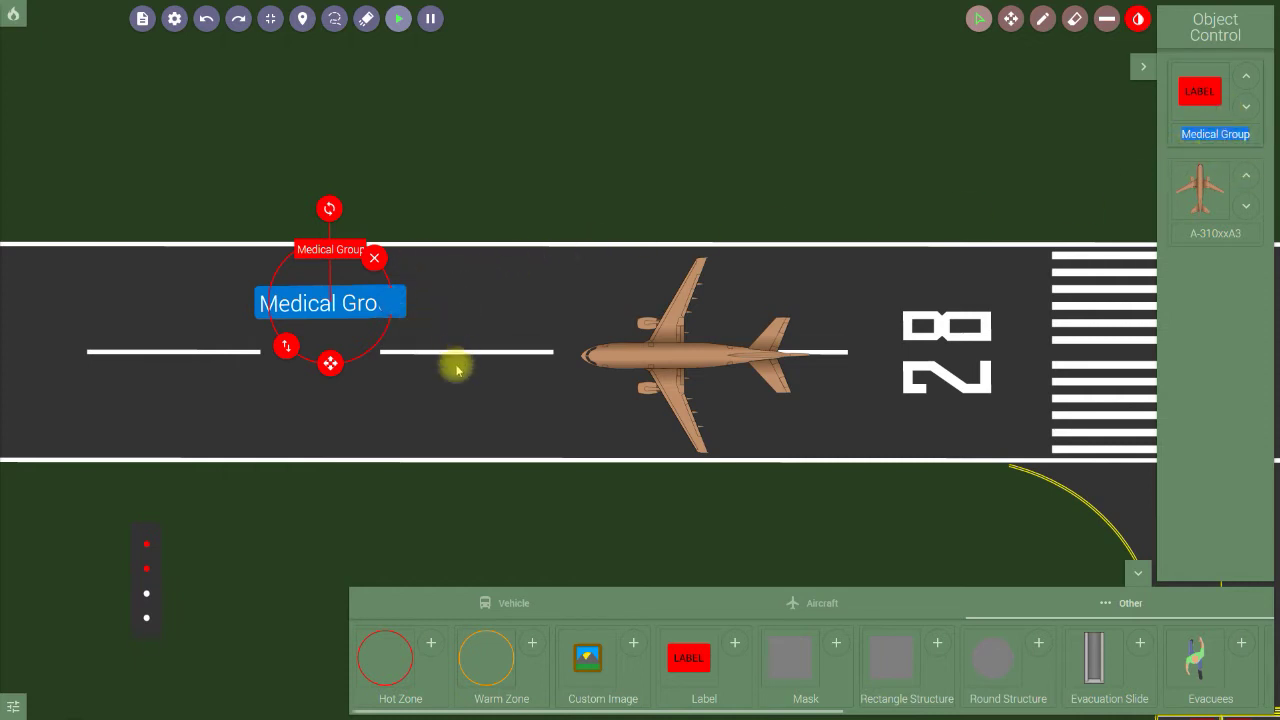
pyautogui.moveTo(329, 207); pyautogui.dragTo(332, 207)
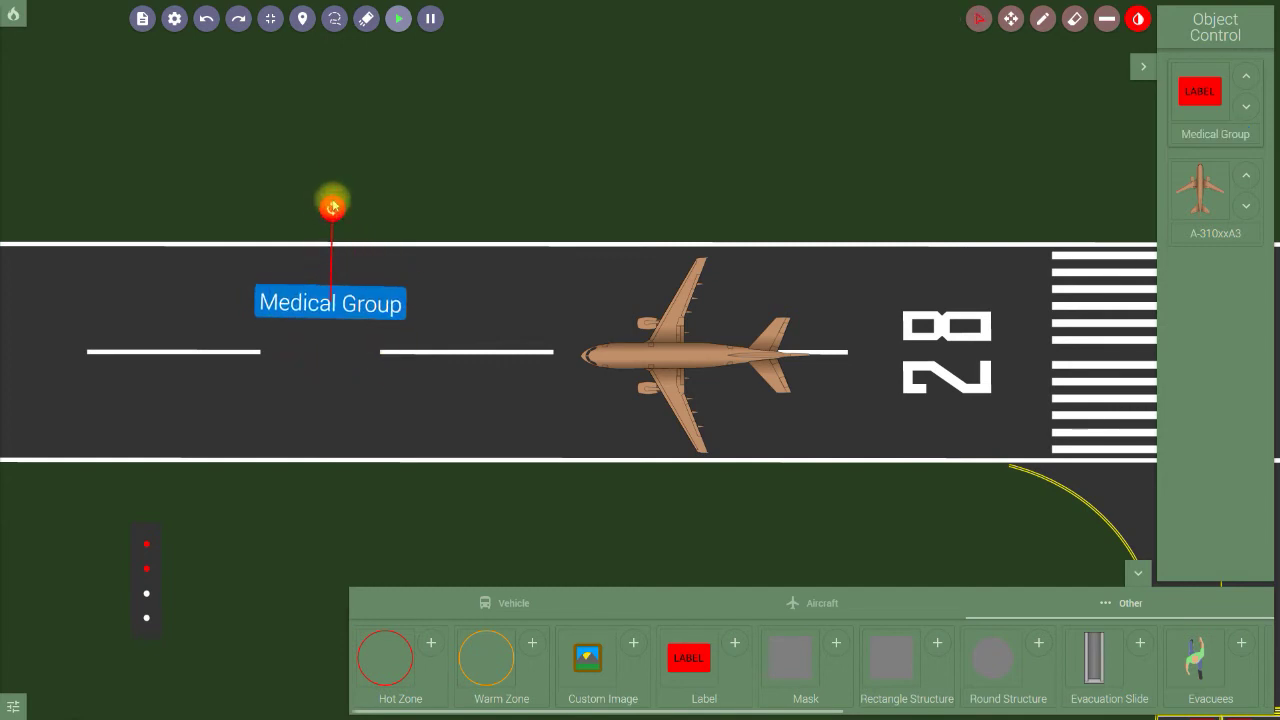
pyautogui.moveTo(332, 207); pyautogui.dragTo(329, 204)
pyautogui.click(474, 150)
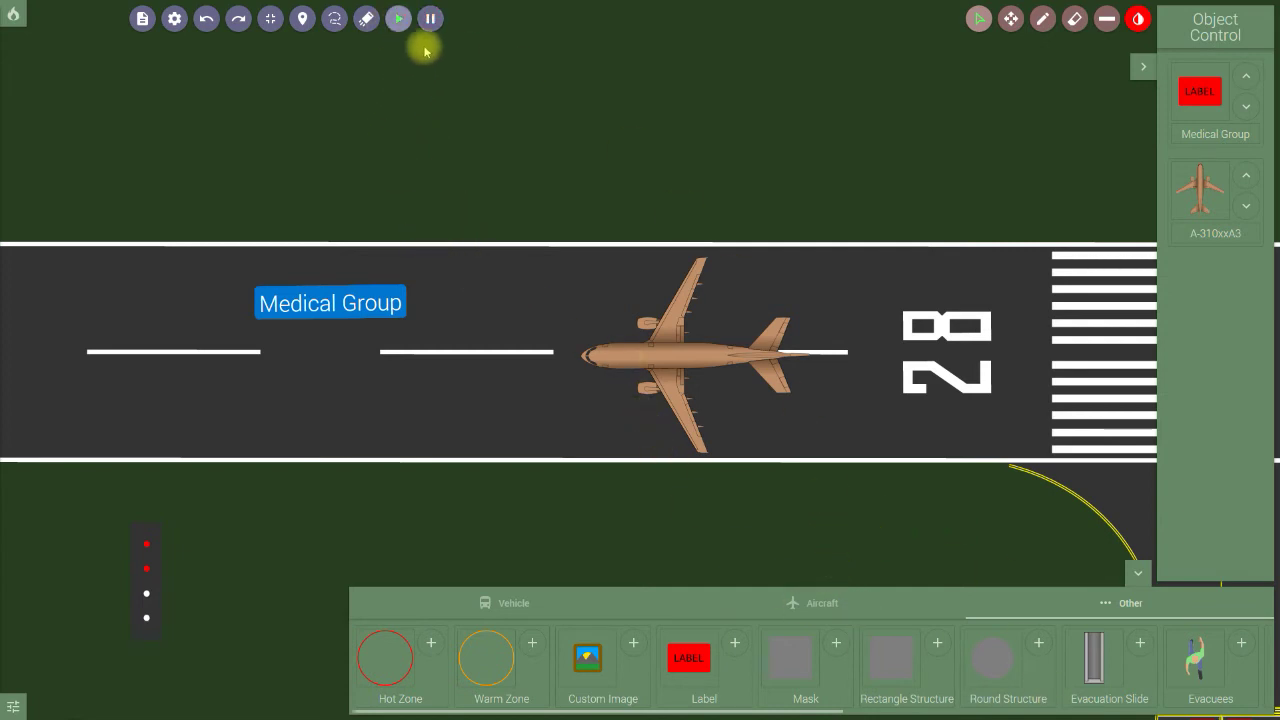
# - Pause the simulation and add a Rectangle Structure on the grass above the runway, clear of the aircraft
pyautogui.click(399, 26)
pyautogui.click(432, 28)
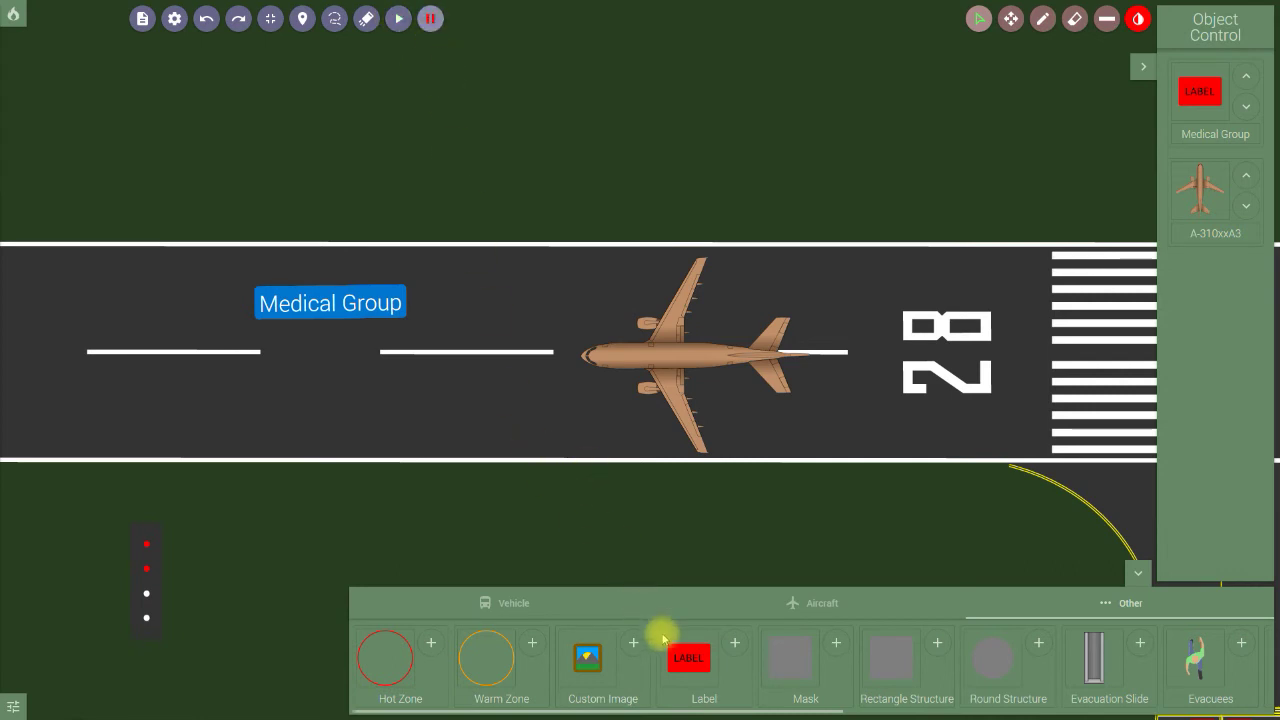
pyautogui.click(937, 645)
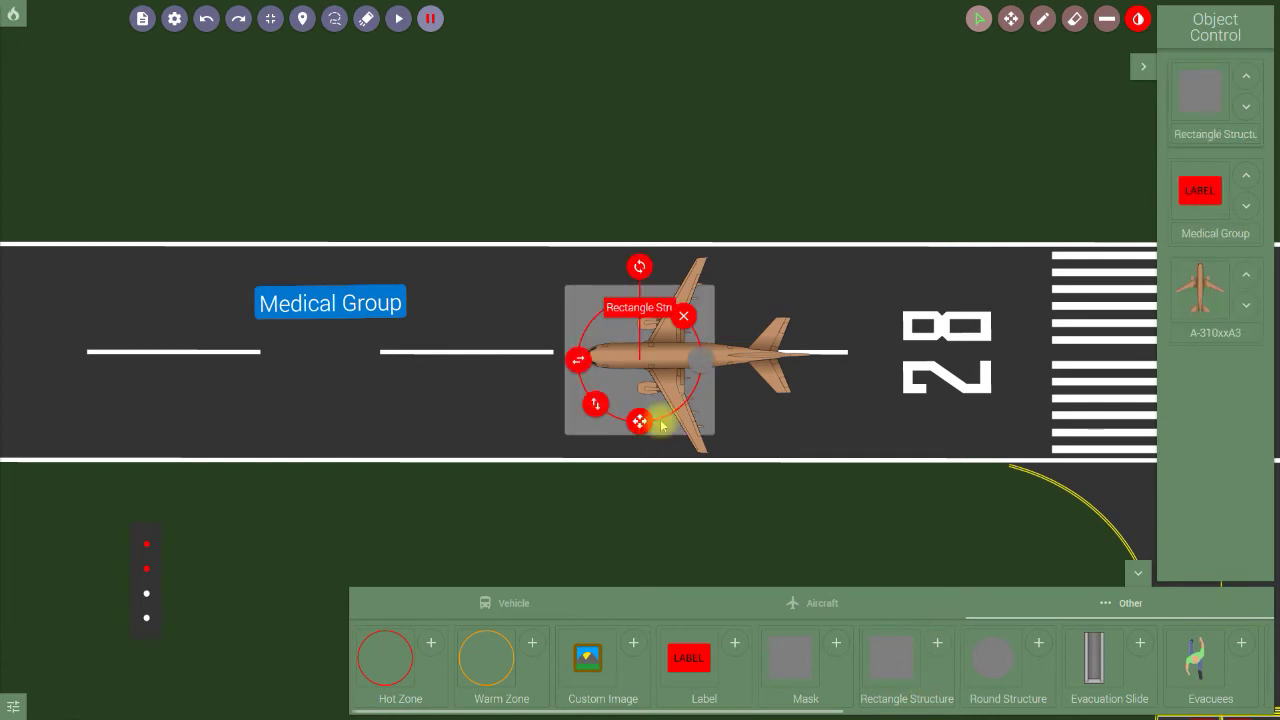
pyautogui.moveTo(638, 421); pyautogui.dragTo(624, 175)
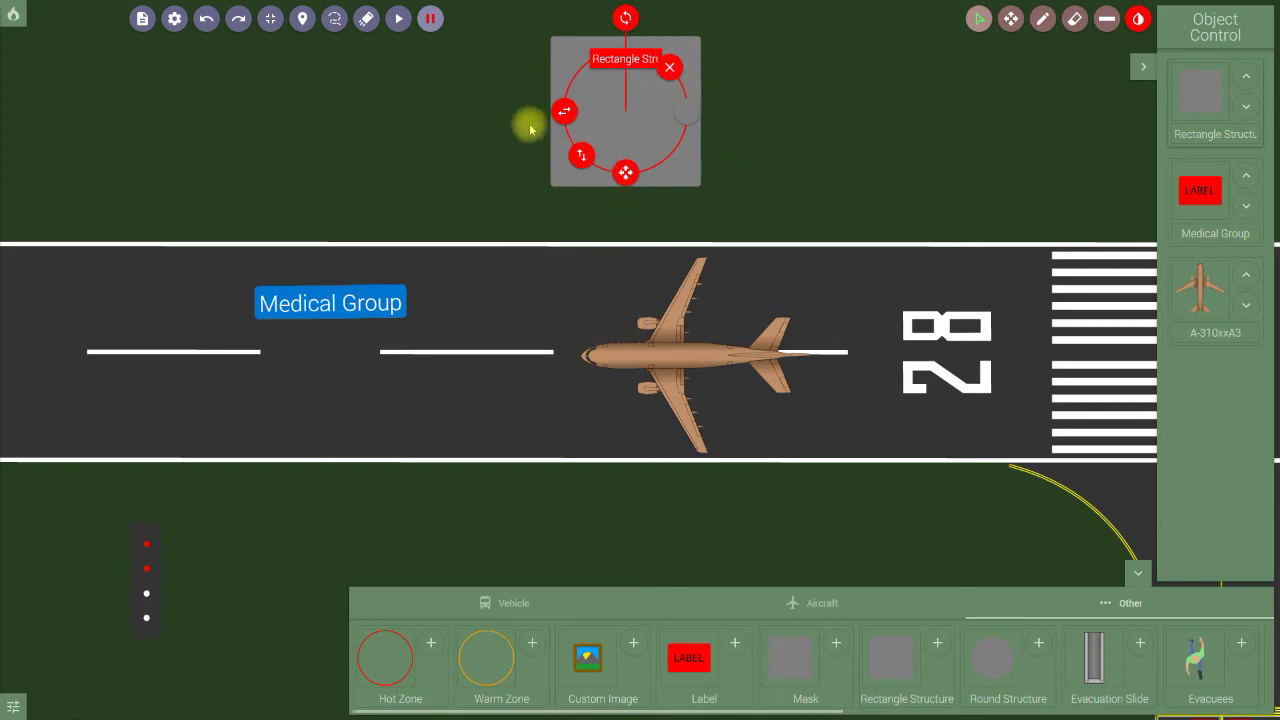
pyautogui.click(736, 190)
# - Move the rectangle structure beside the large building on the far side of the road north of the runway
pyautogui.scroll(-5, 740, 185)
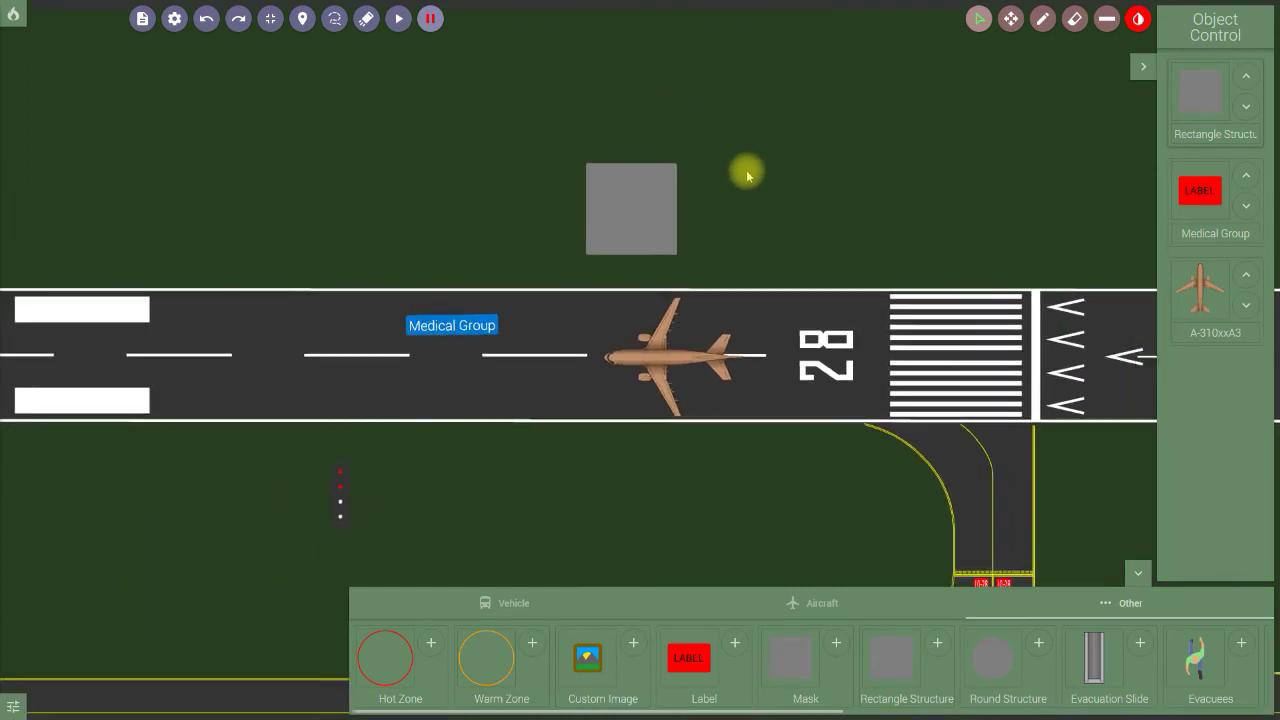
pyautogui.scroll(-3, 745, 172)
pyautogui.click(634, 292)
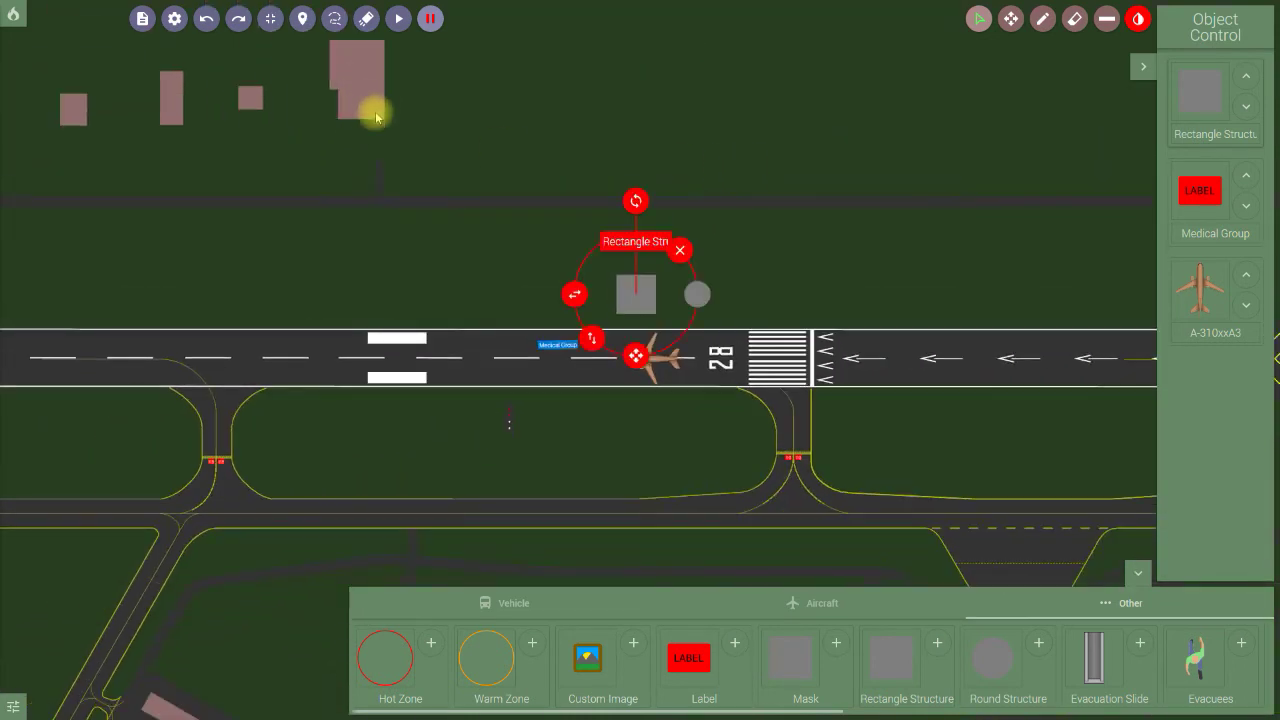
pyautogui.moveTo(634, 356); pyautogui.dragTo(451, 166)
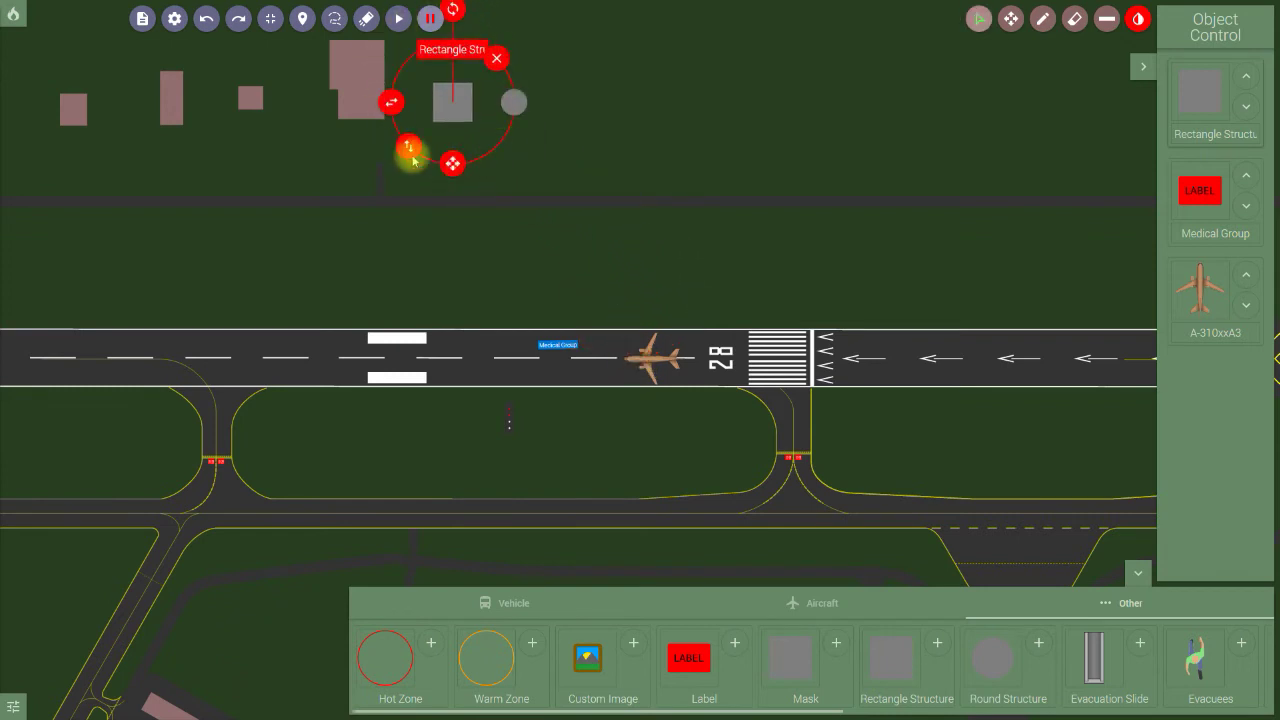
# - Recolour the rectangle structure to a pale pink with the saturation lowered to roughly half, approximating the neighbouring buildings' tint
pyautogui.click(513, 102)
pyautogui.moveTo(657, 201); pyautogui.dragTo(658, 132)
pyautogui.click(652, 113)
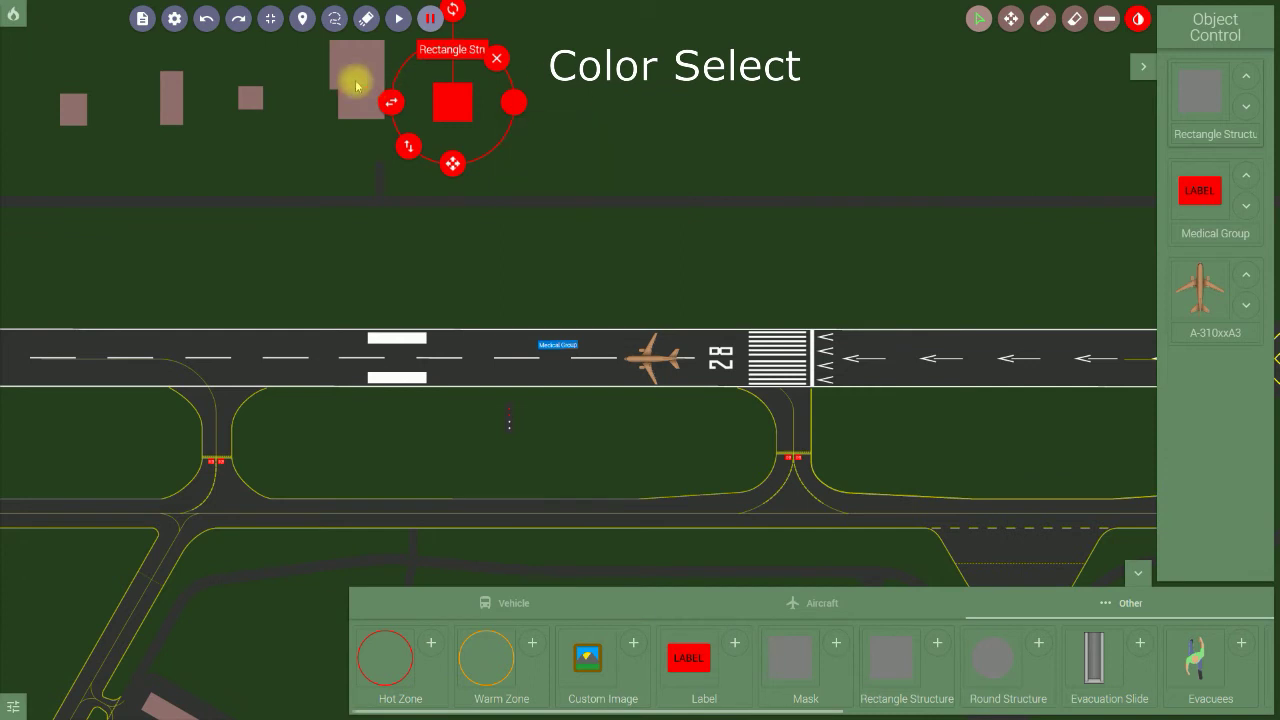
pyautogui.click(451, 103)
pyautogui.click(478, 127)
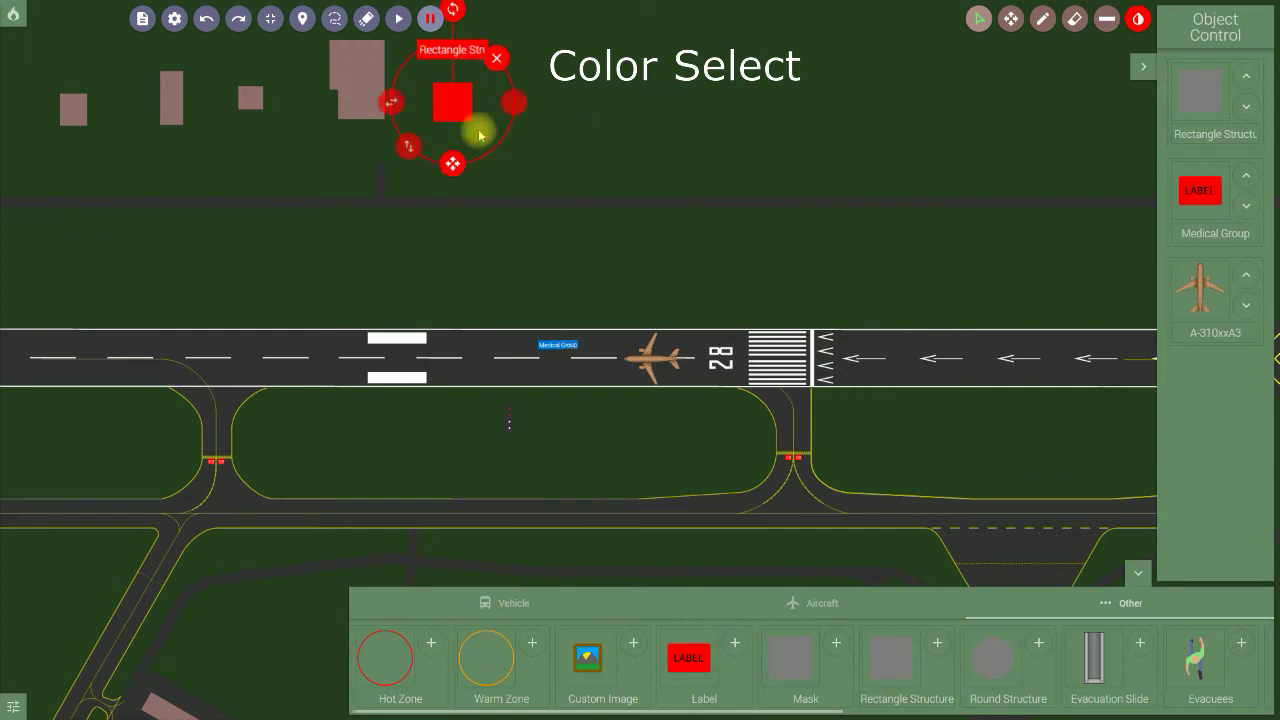
pyautogui.click(516, 110)
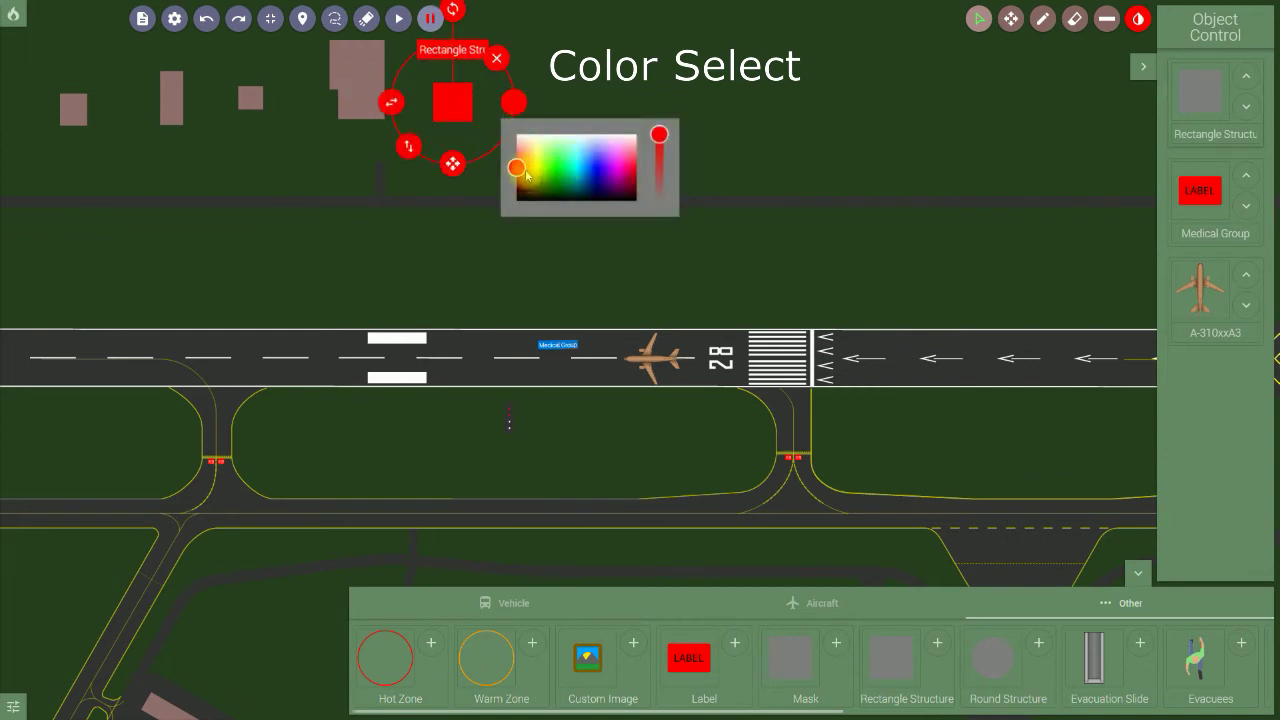
pyautogui.moveTo(521, 176); pyautogui.dragTo(619, 148)
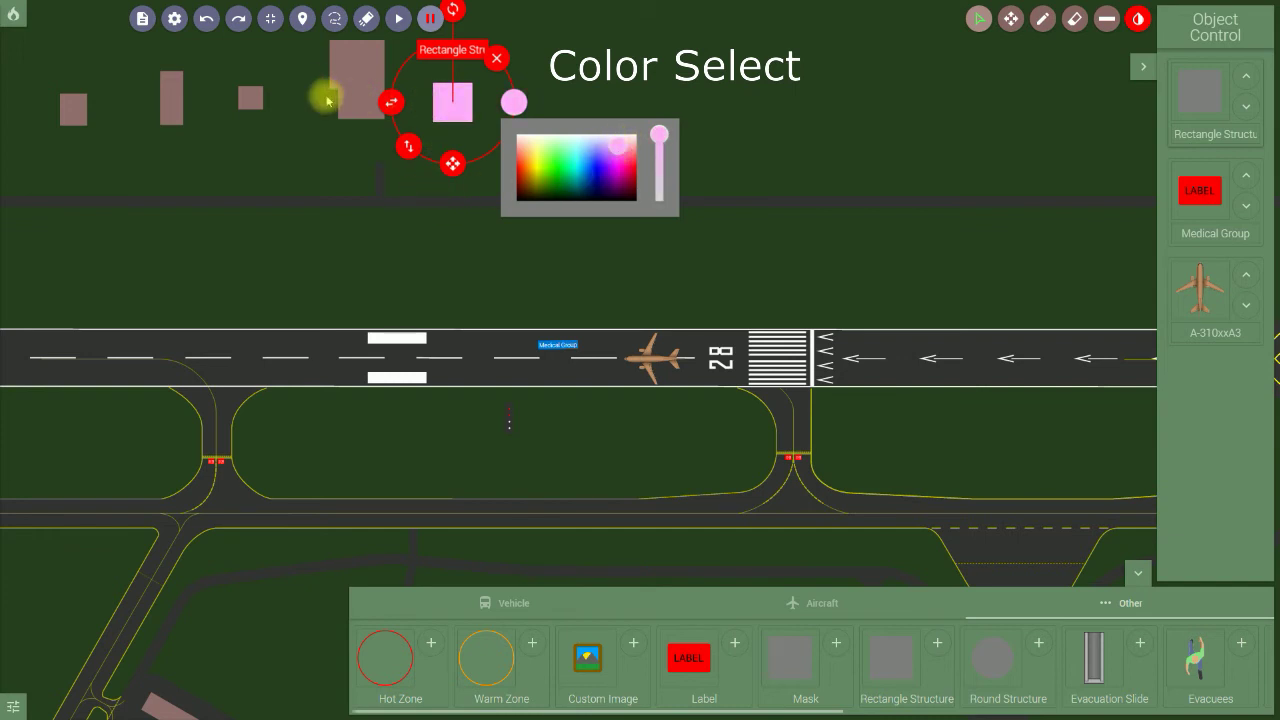
pyautogui.moveTo(665, 150)
pyautogui.mouseDown()
pyautogui.moveTo(667, 191)
pyautogui.moveTo(668, 172)
pyautogui.mouseUp()
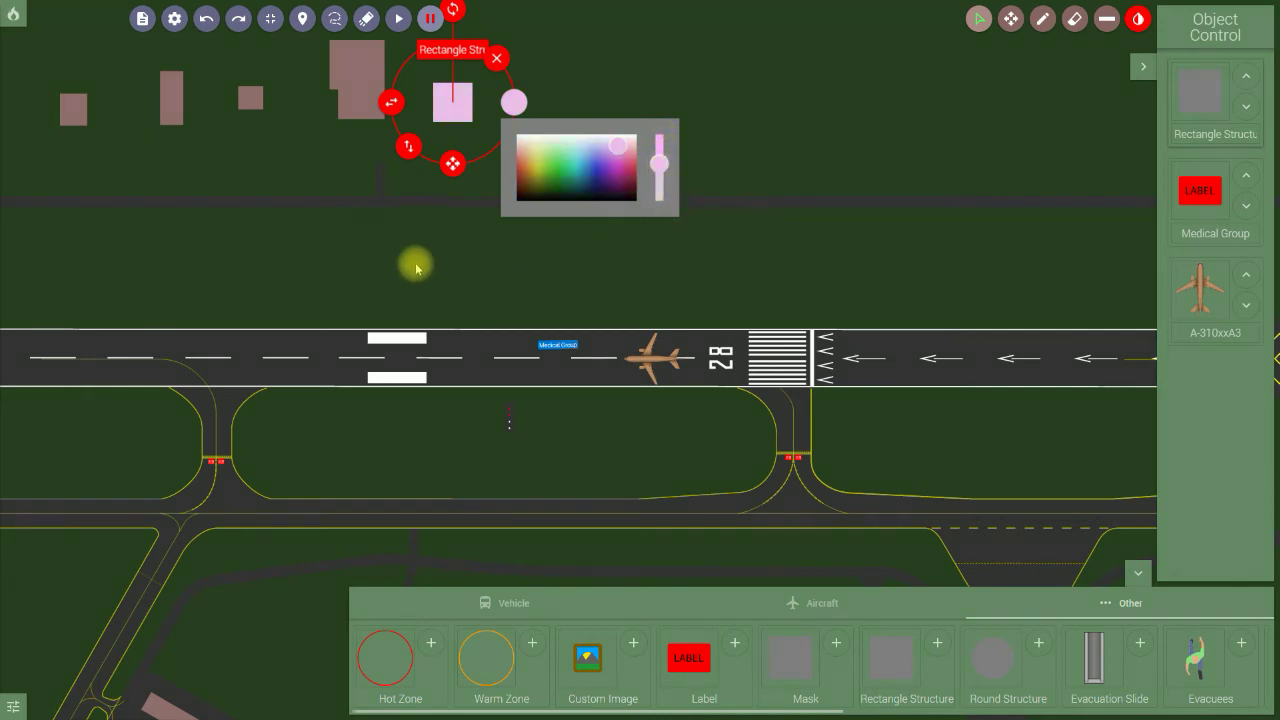
# - Stretch the pink rectangle structure to about 1.3 times as wide as tall and nudge it closer to the large building
pyautogui.moveTo(452, 163); pyautogui.dragTo(392, 103)
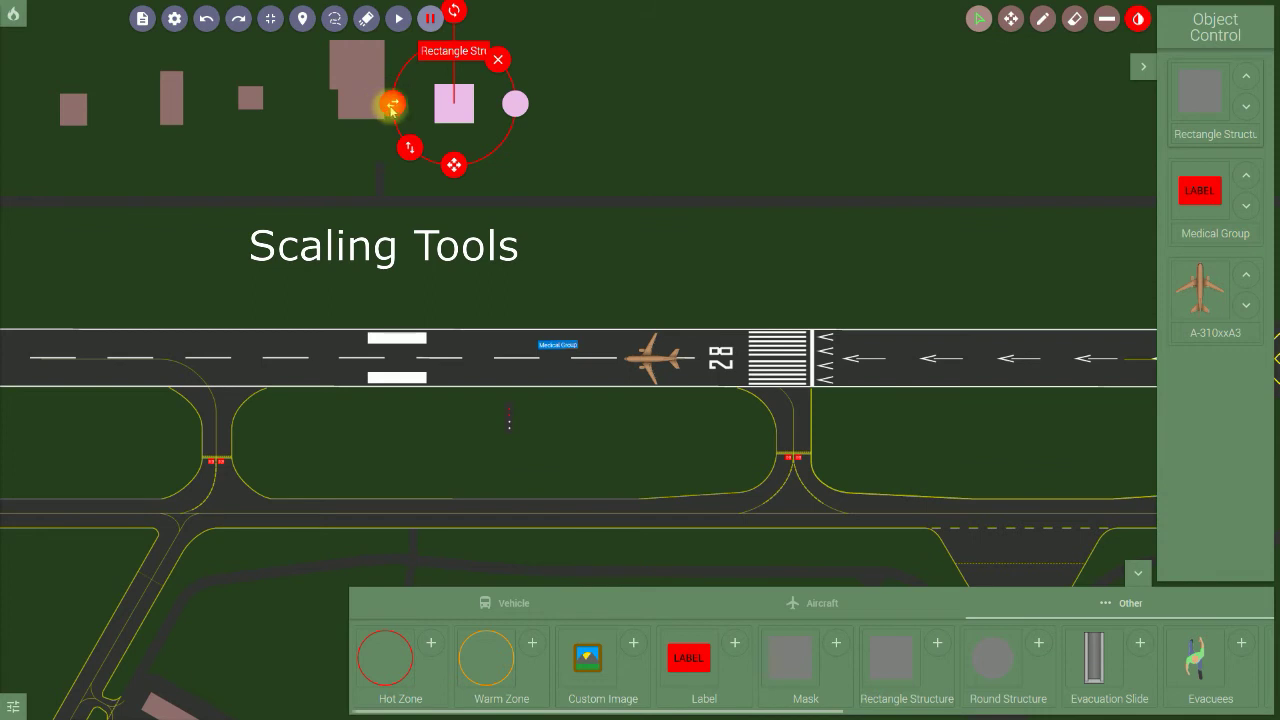
pyautogui.moveTo(409, 146); pyautogui.dragTo(376, 108)
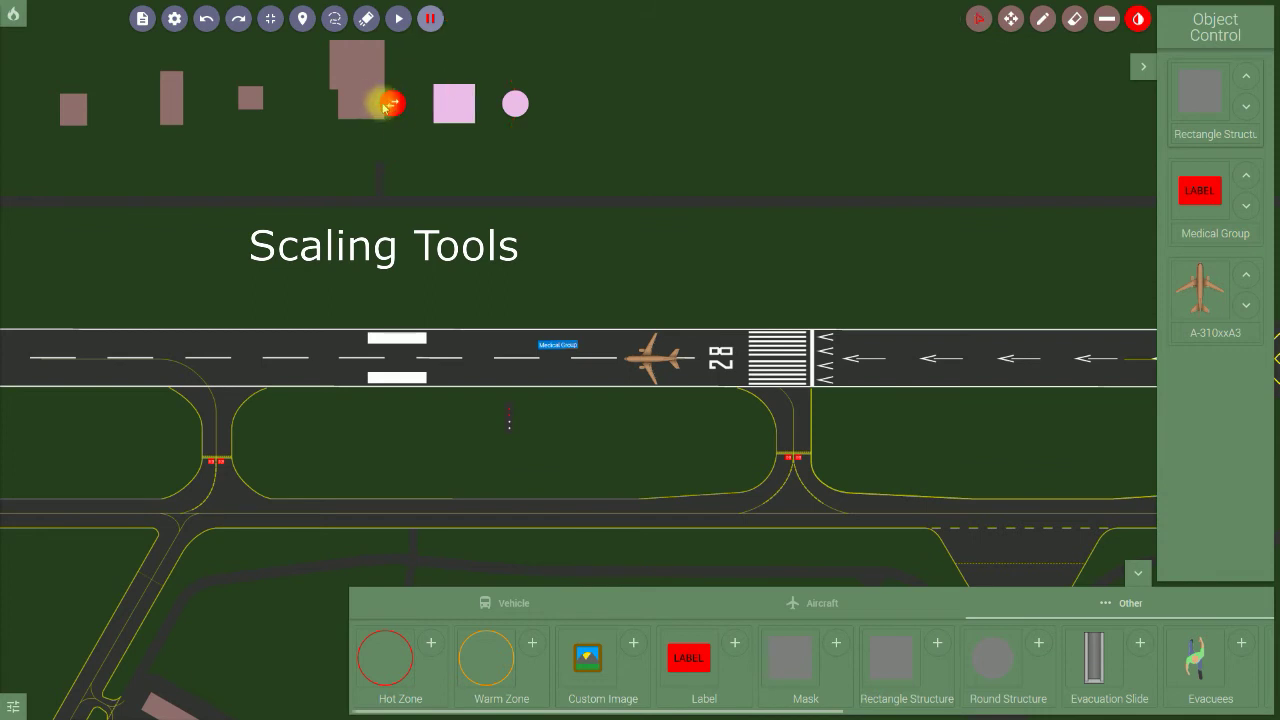
pyautogui.moveTo(391, 105); pyautogui.dragTo(389, 115)
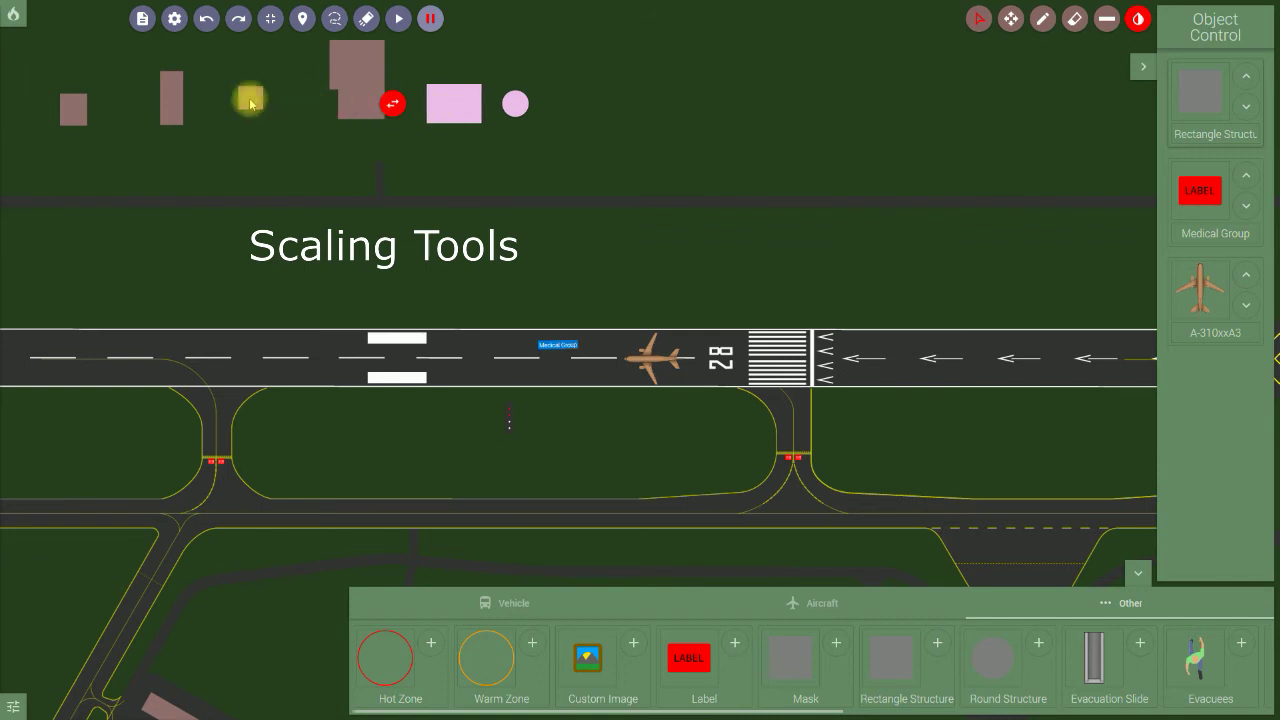
pyautogui.moveTo(410, 150); pyautogui.dragTo(412, 67)
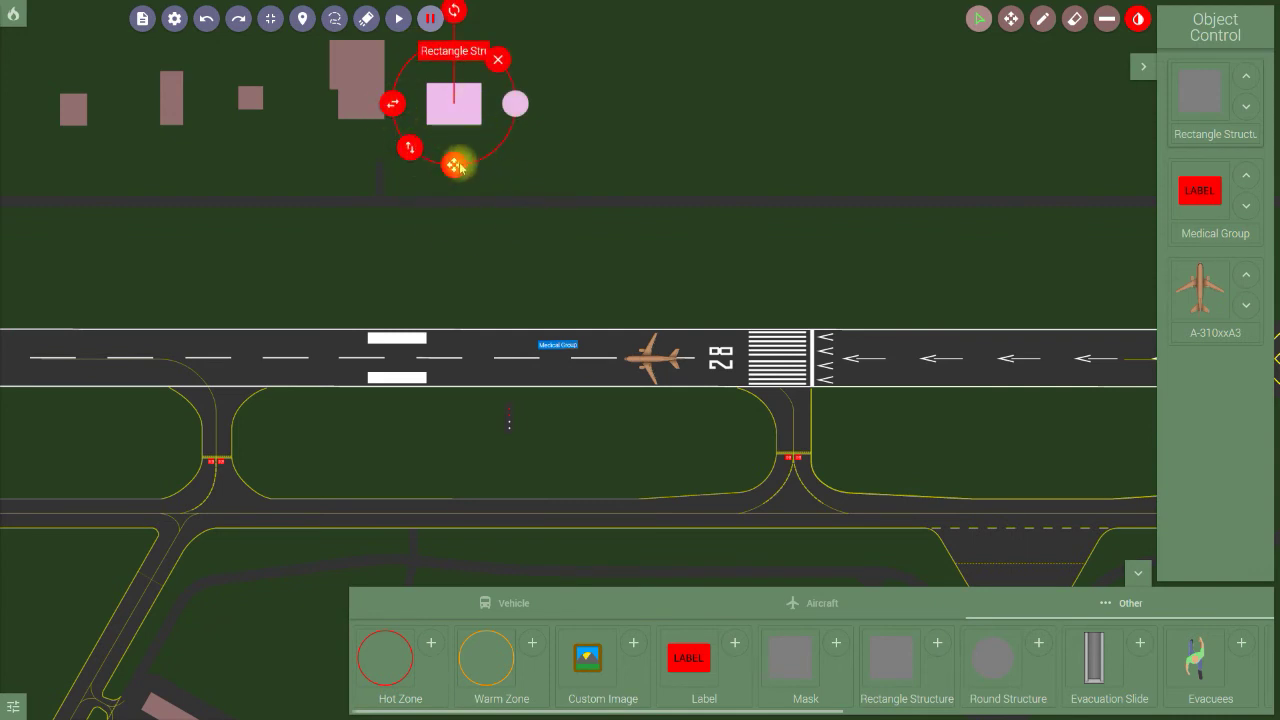
pyautogui.moveTo(459, 167); pyautogui.dragTo(449, 158)
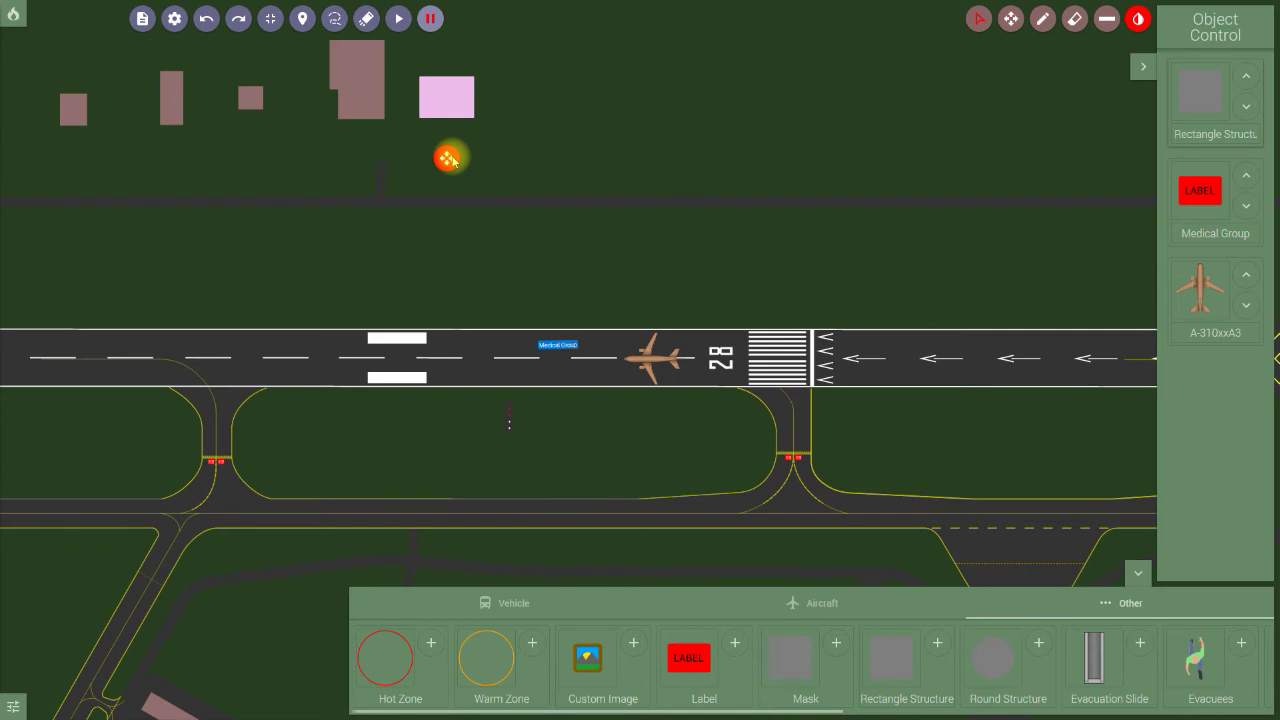
# - Finish positioning the pink rectangle structure and add a Round Structure beside it on the grass north of the road
pyautogui.moveTo(449, 158); pyautogui.dragTo(449, 158)
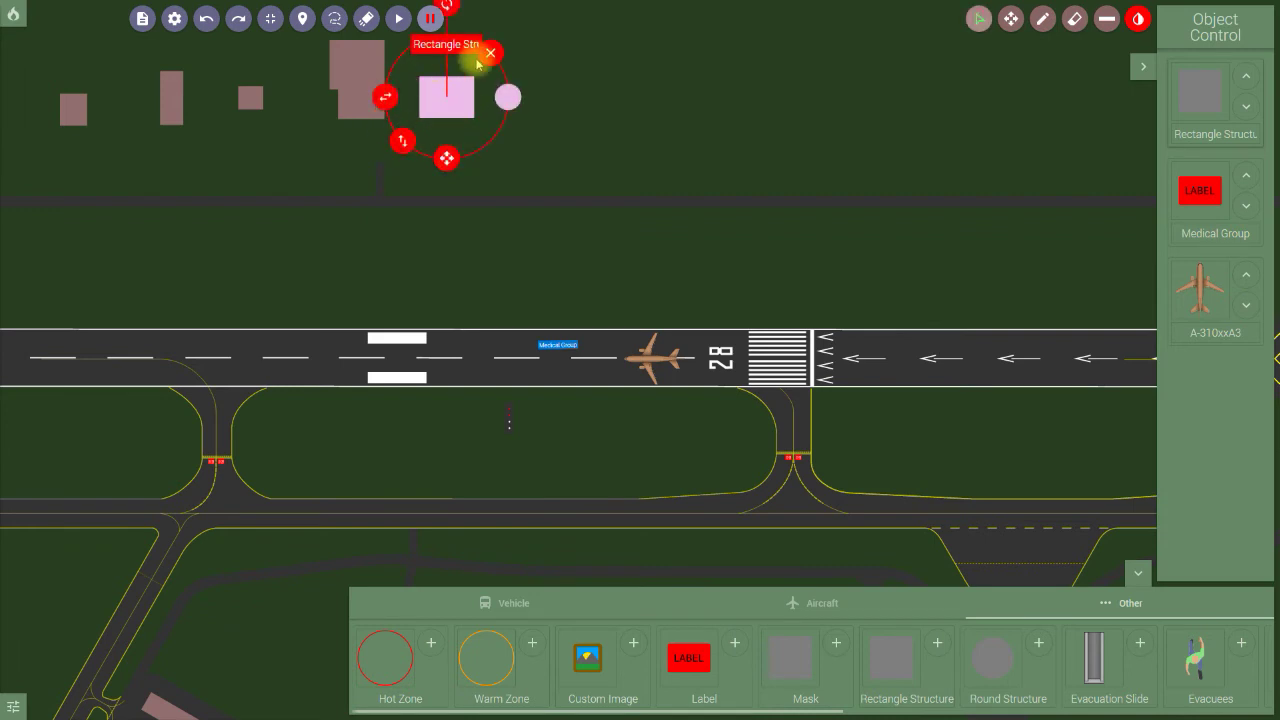
pyautogui.click(531, 167)
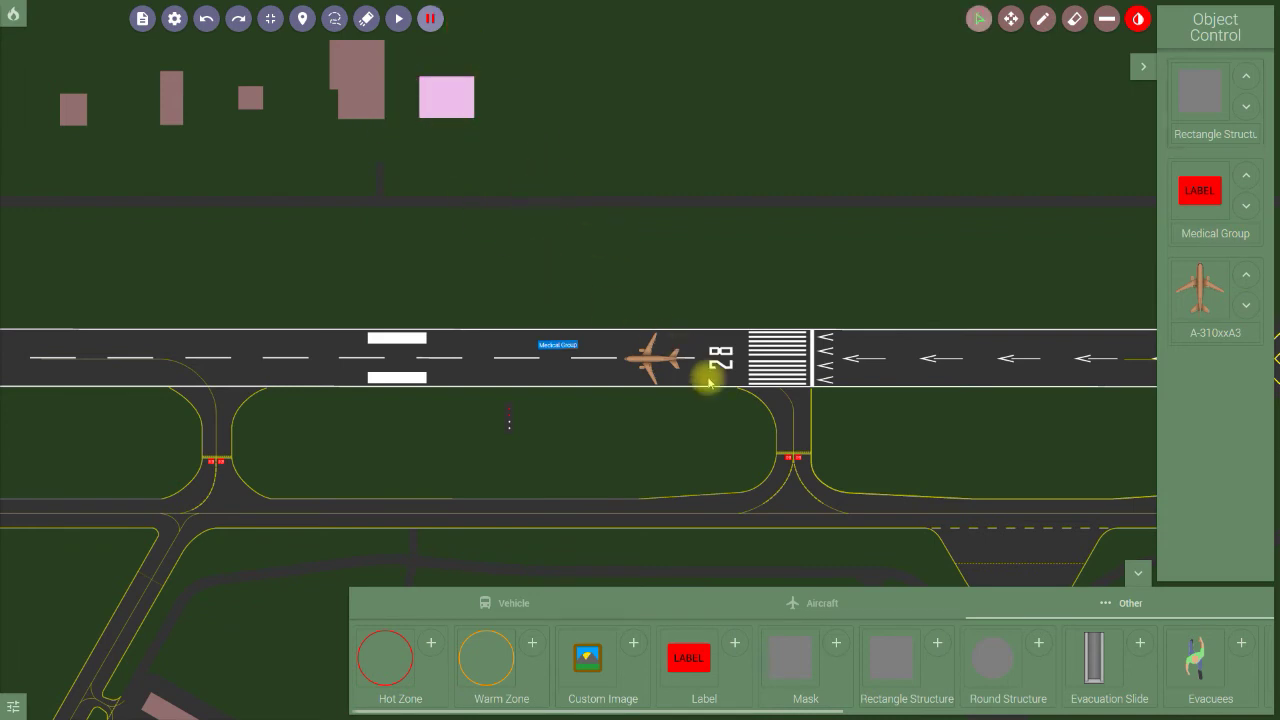
pyautogui.click(1039, 643)
pyautogui.moveTo(640, 423); pyautogui.dragTo(546, 177)
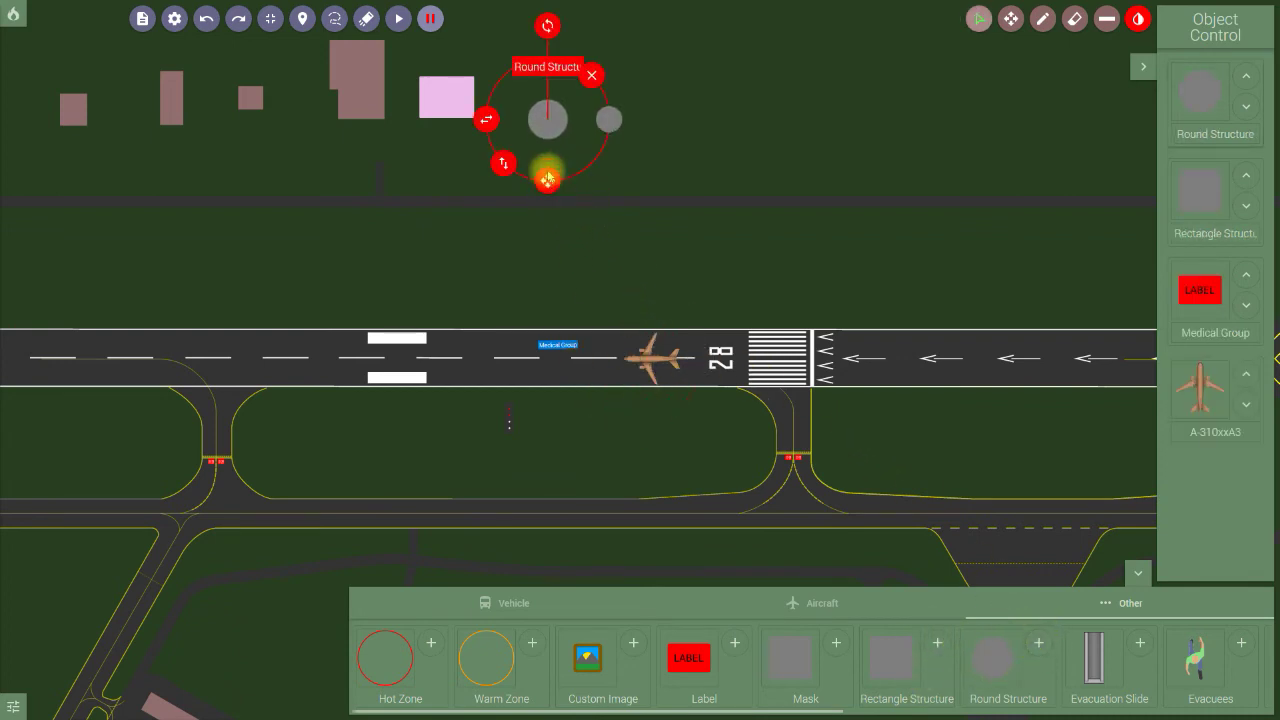
pyautogui.click(438, 105)
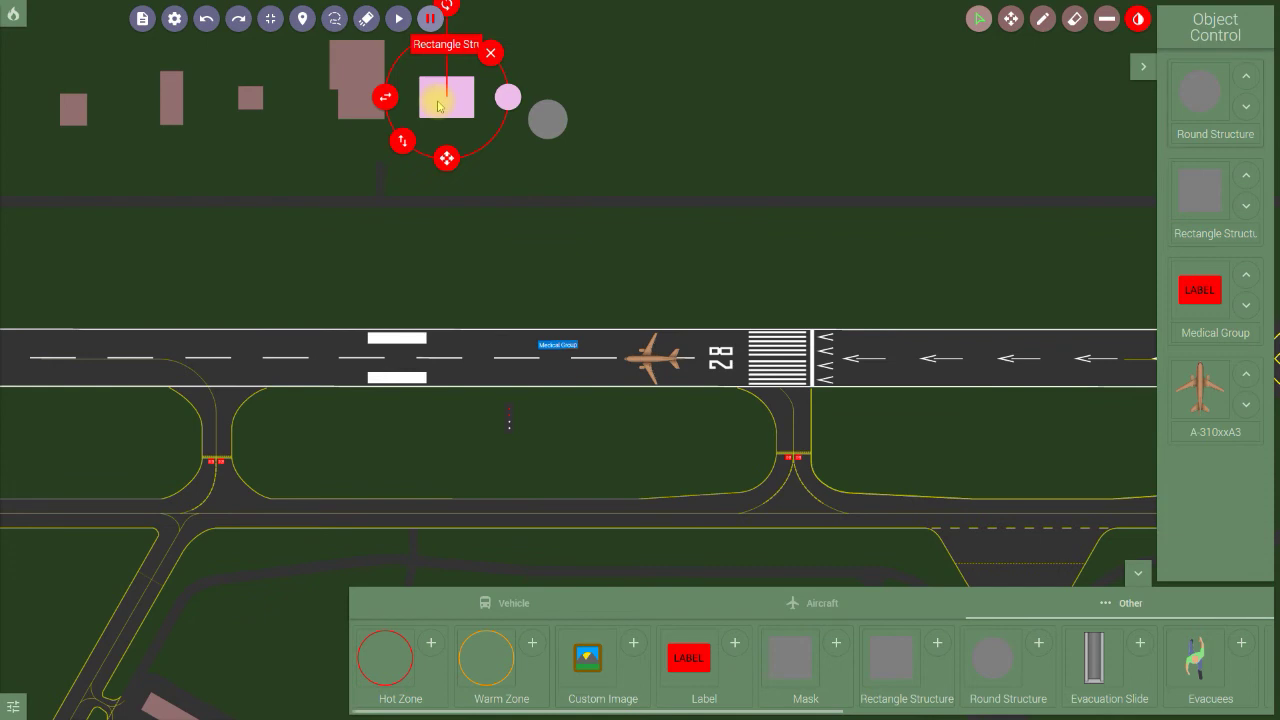
# - Move the round structure onto the runway underneath the aircraft, centred slightly above the fuselage around the upper wing
pyautogui.click(552, 122)
pyautogui.moveTo(547, 183); pyautogui.dragTo(634, 422)
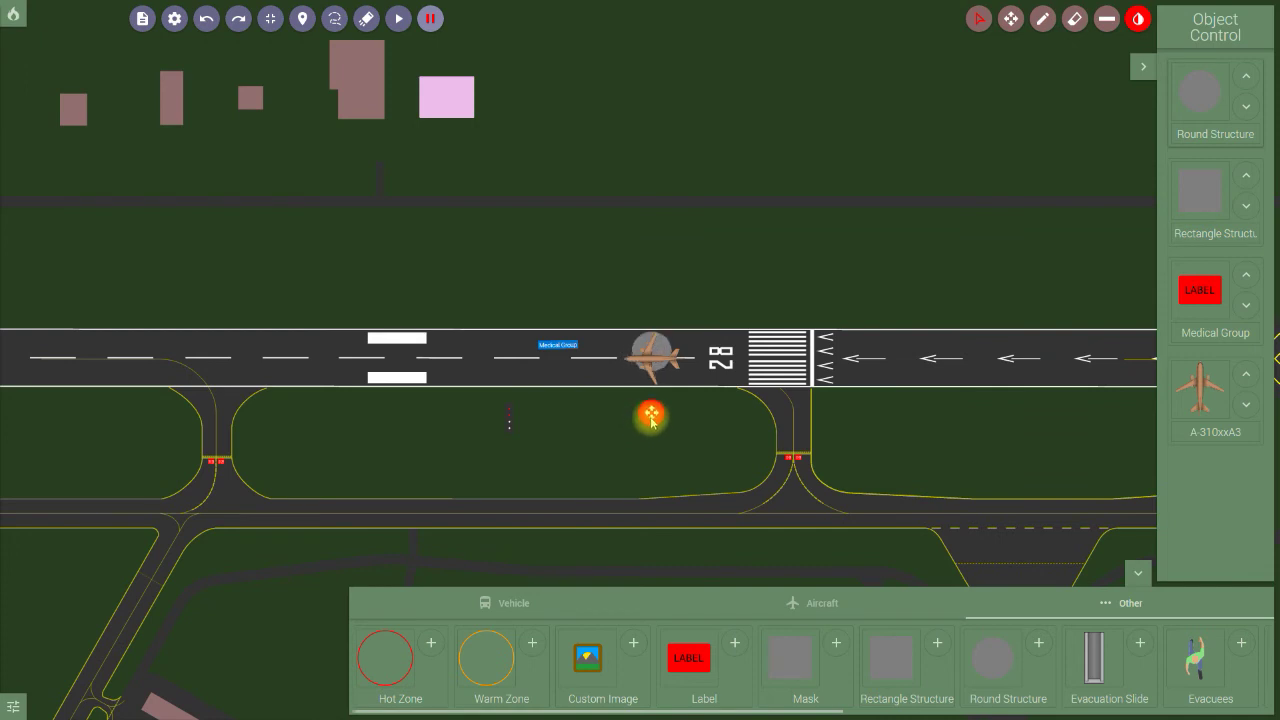
pyautogui.moveTo(652, 424); pyautogui.dragTo(652, 422)
pyautogui.scroll(5, 655, 360)
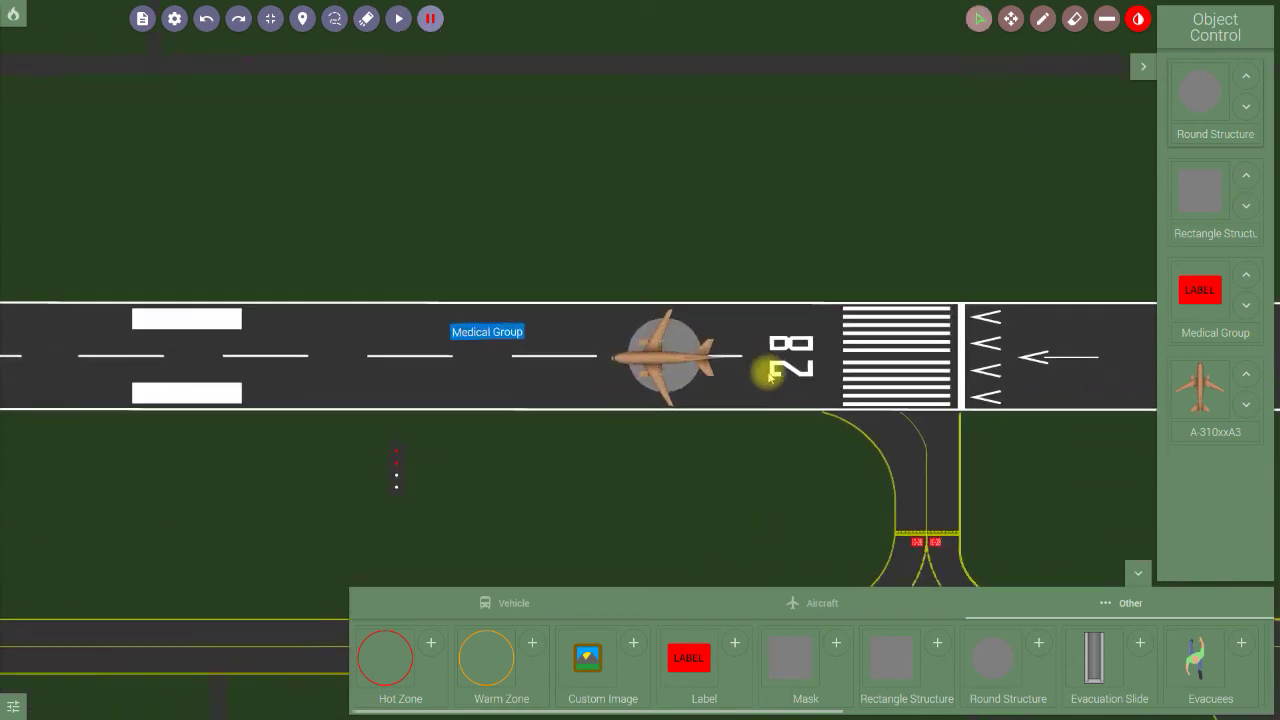
pyautogui.scroll(4, 807, 335)
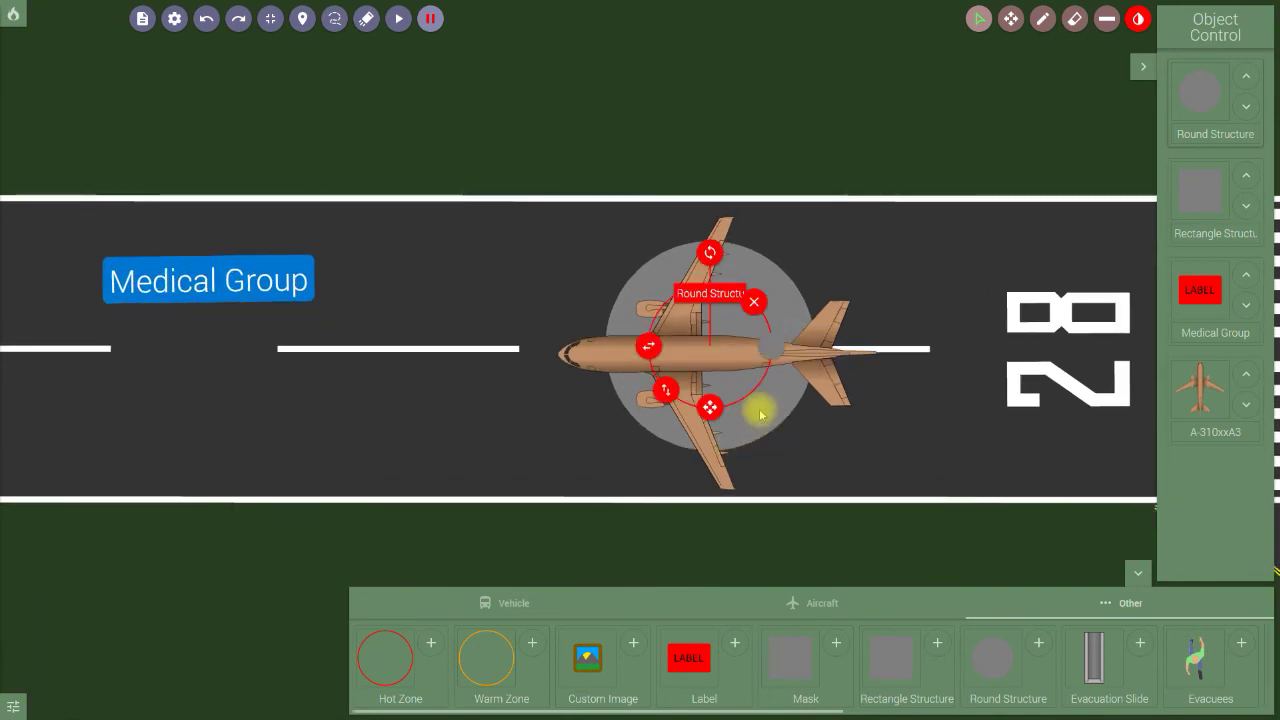
pyautogui.moveTo(712, 412); pyautogui.dragTo(700, 372)
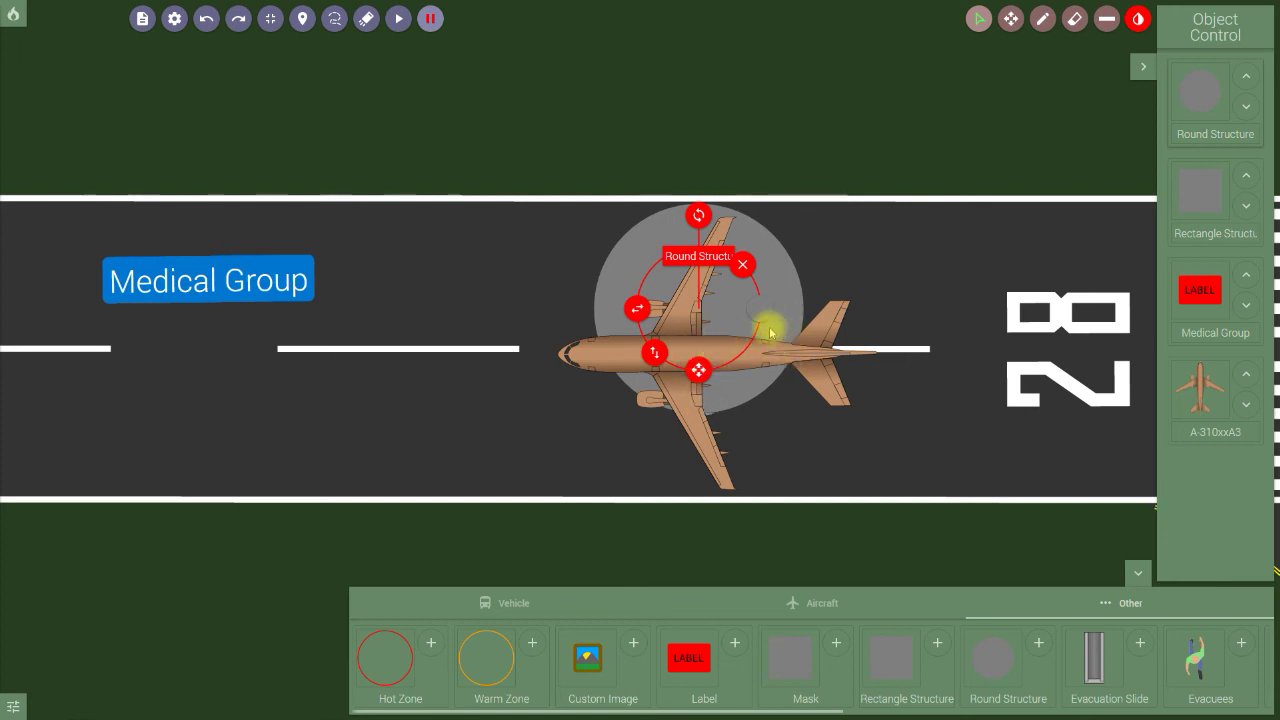
pyautogui.click(637, 310)
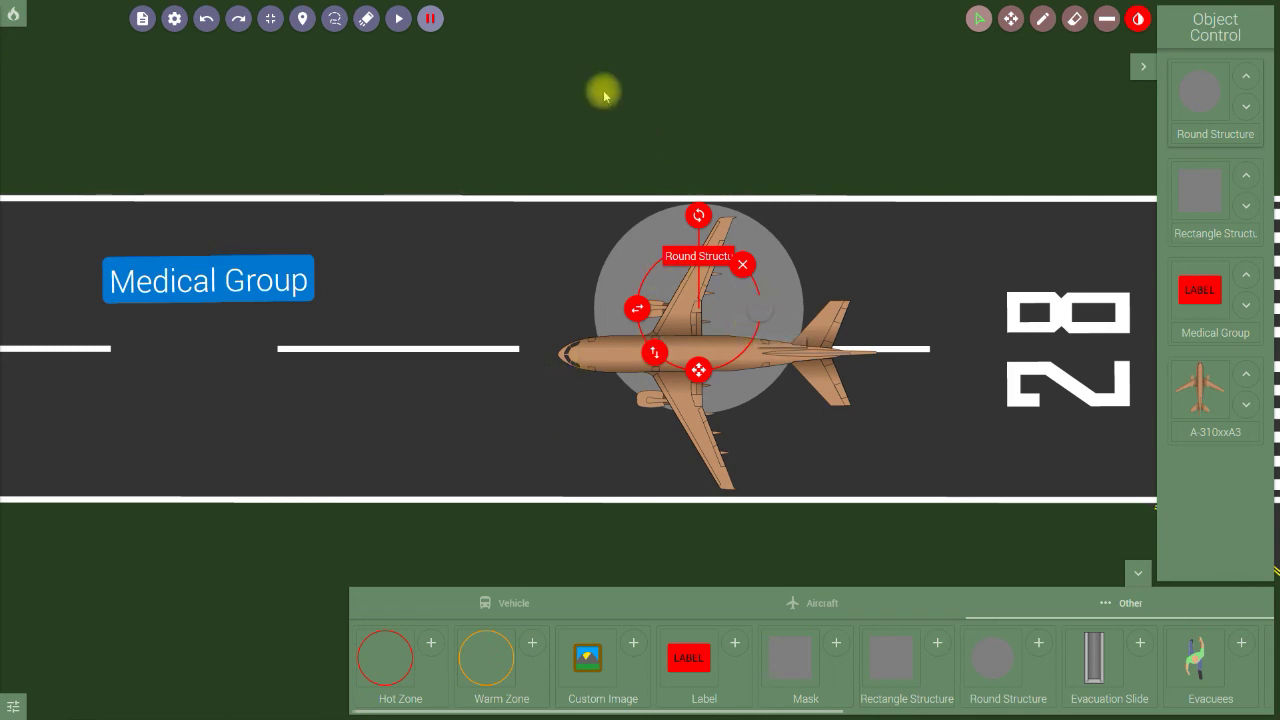
# - Run the simulation briefly and pause it, checking how the round structure beneath the aircraft can be selected around its exposed edges
pyautogui.click(398, 18)
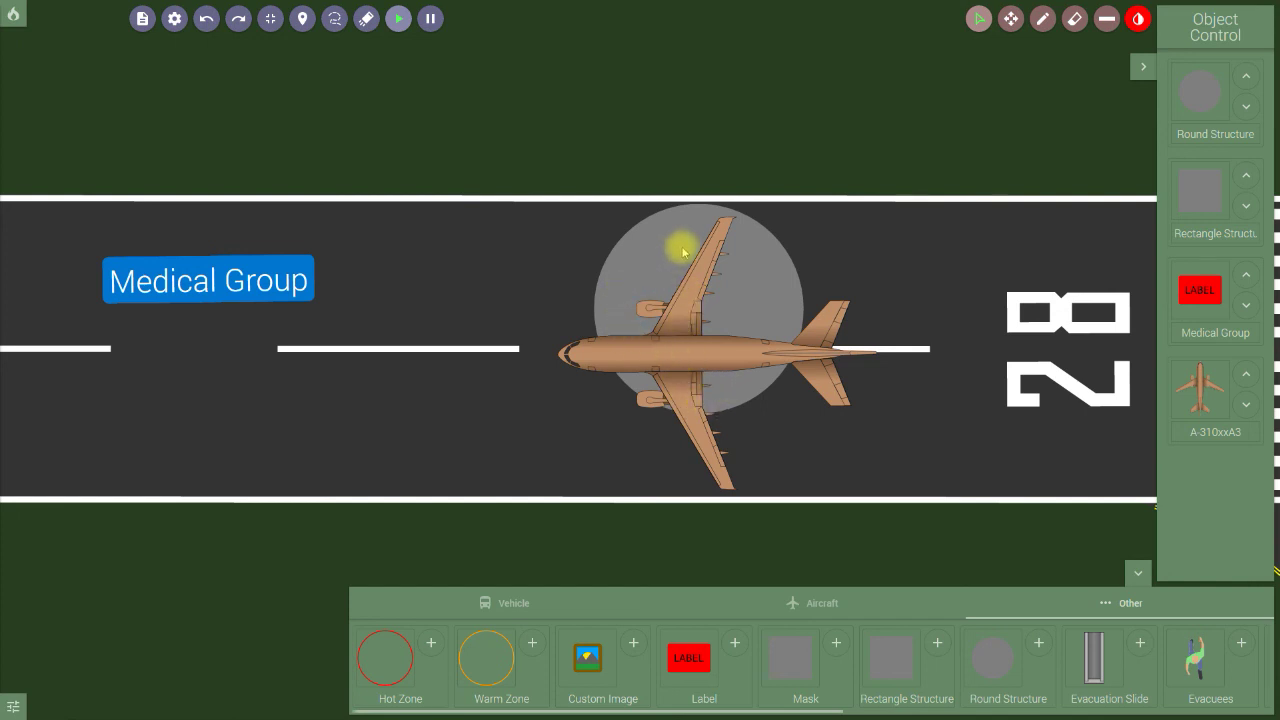
pyautogui.click(430, 22)
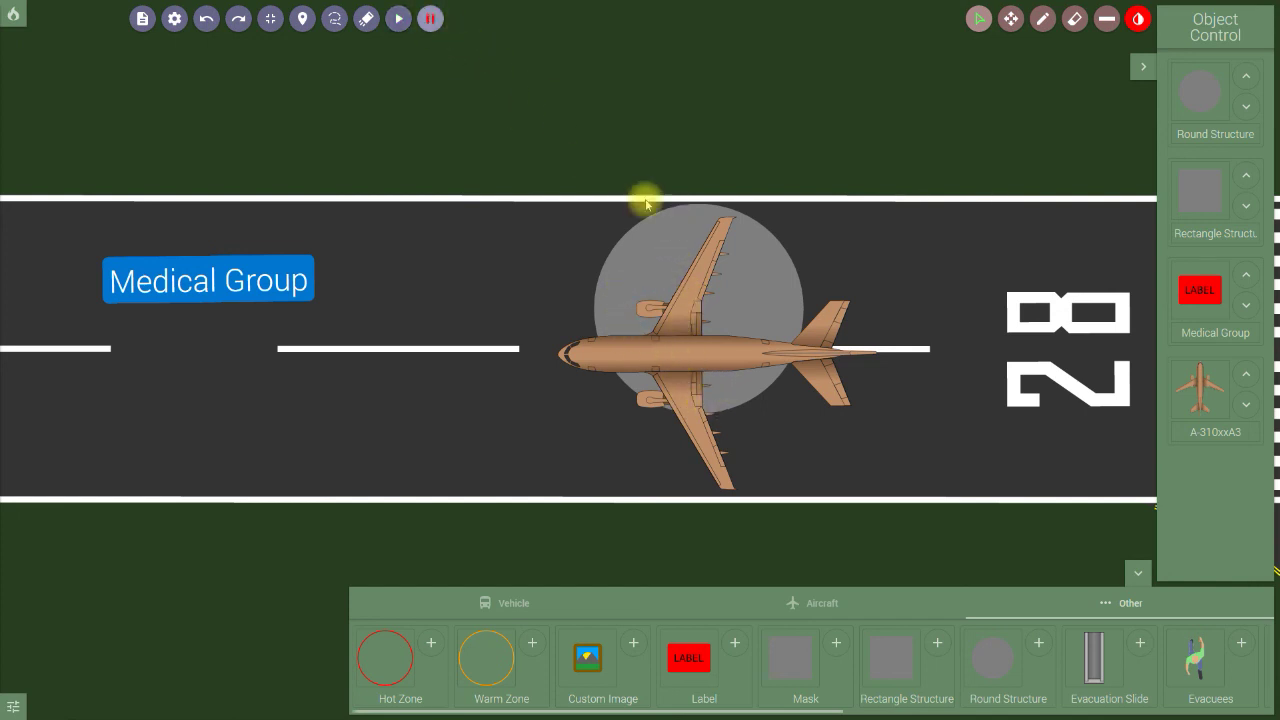
pyautogui.click(716, 318)
pyautogui.click(753, 259)
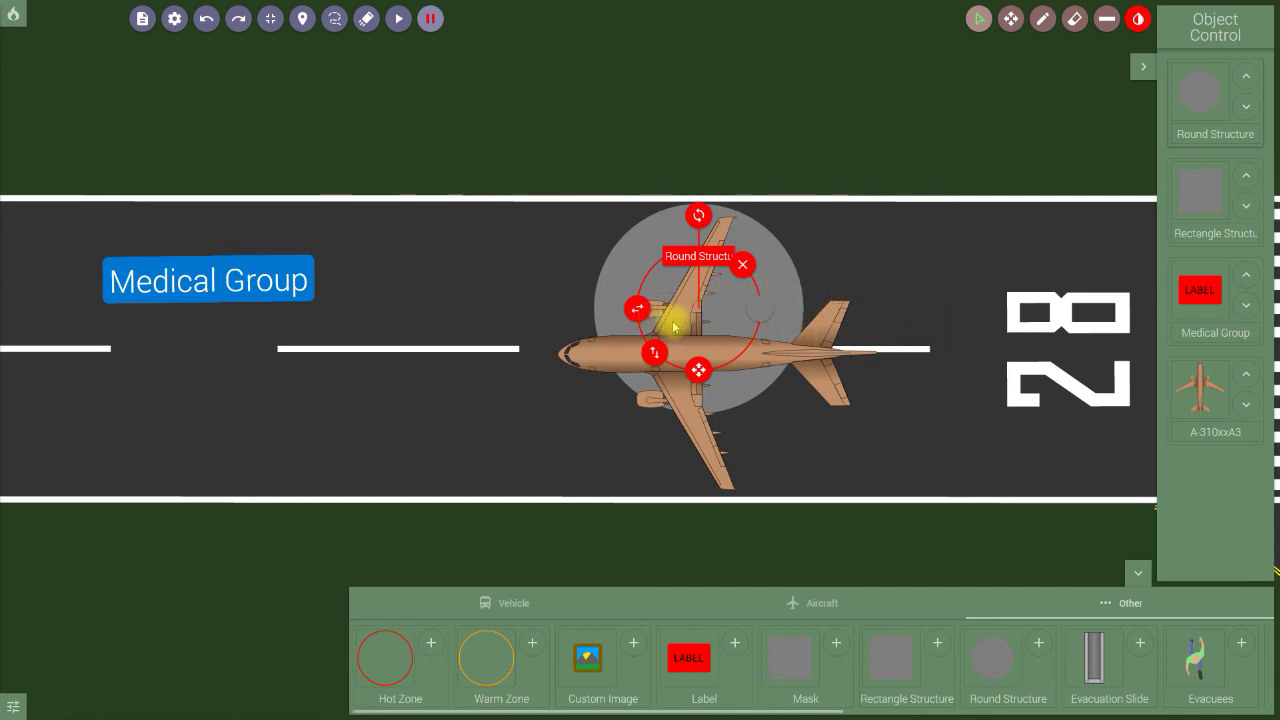
pyautogui.click(530, 410)
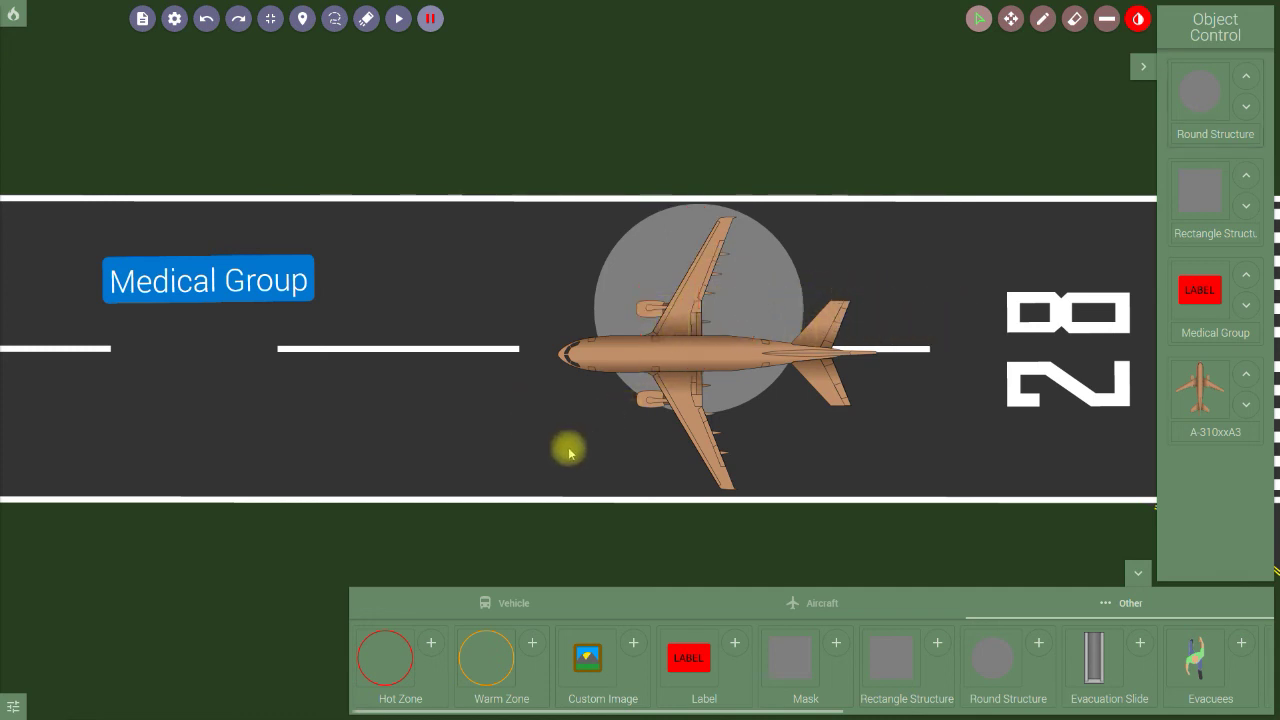
pyautogui.click(774, 268)
pyautogui.click(619, 265)
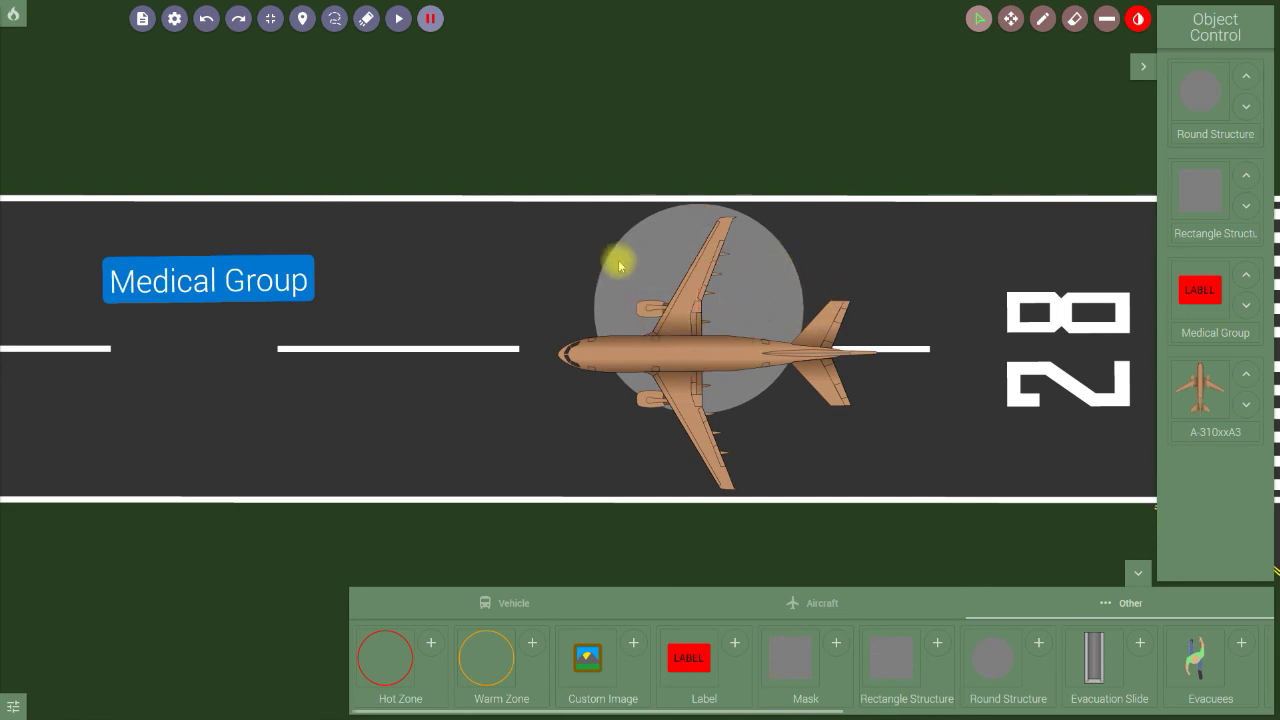
pyautogui.click(636, 263)
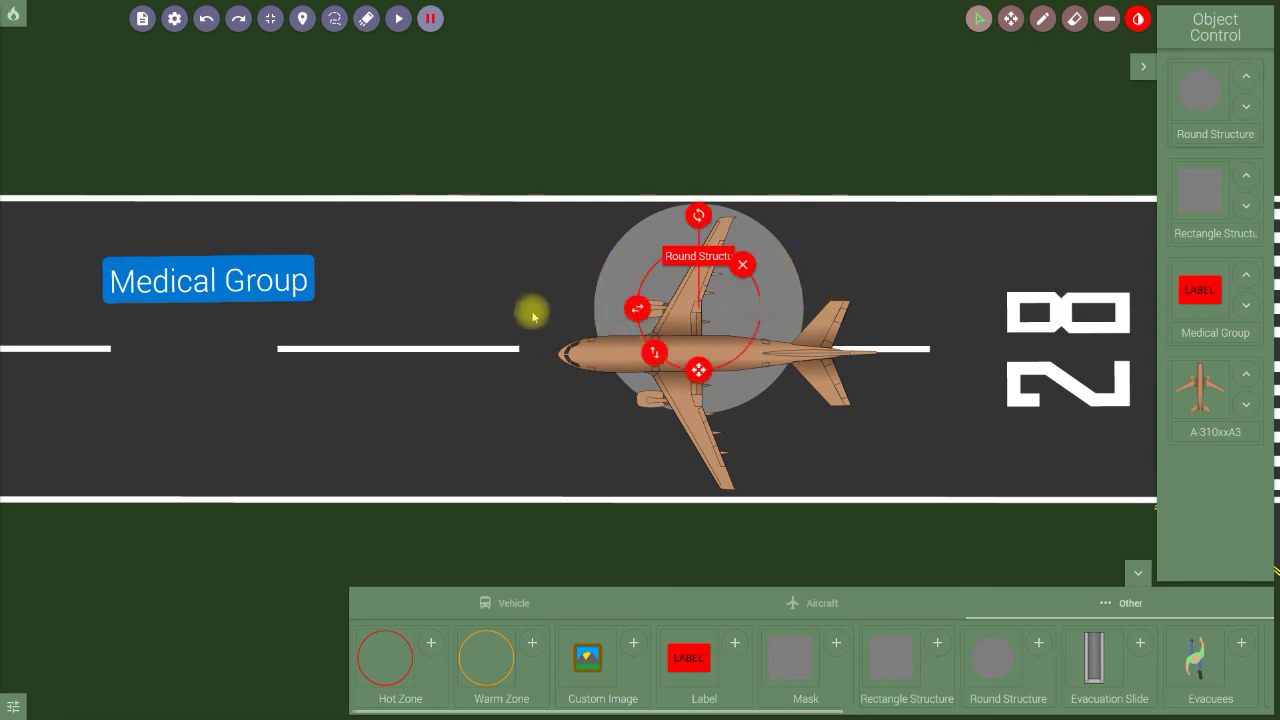
pyautogui.click(540, 300)
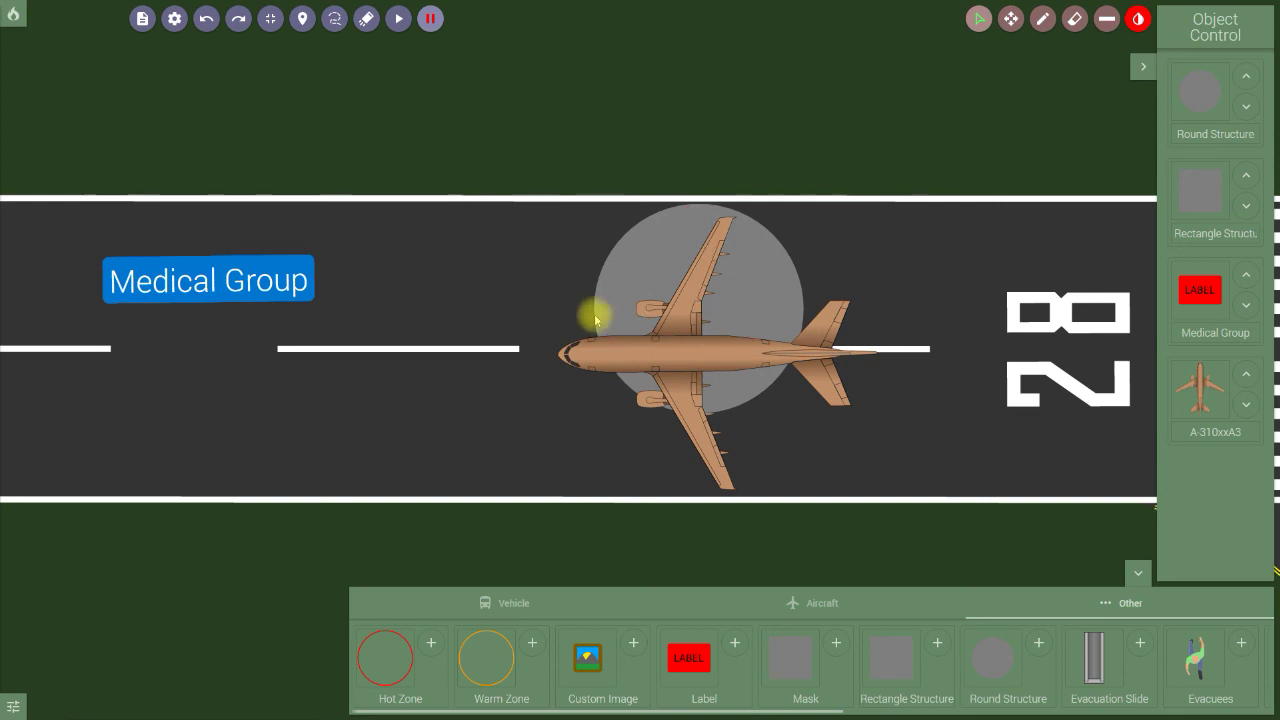